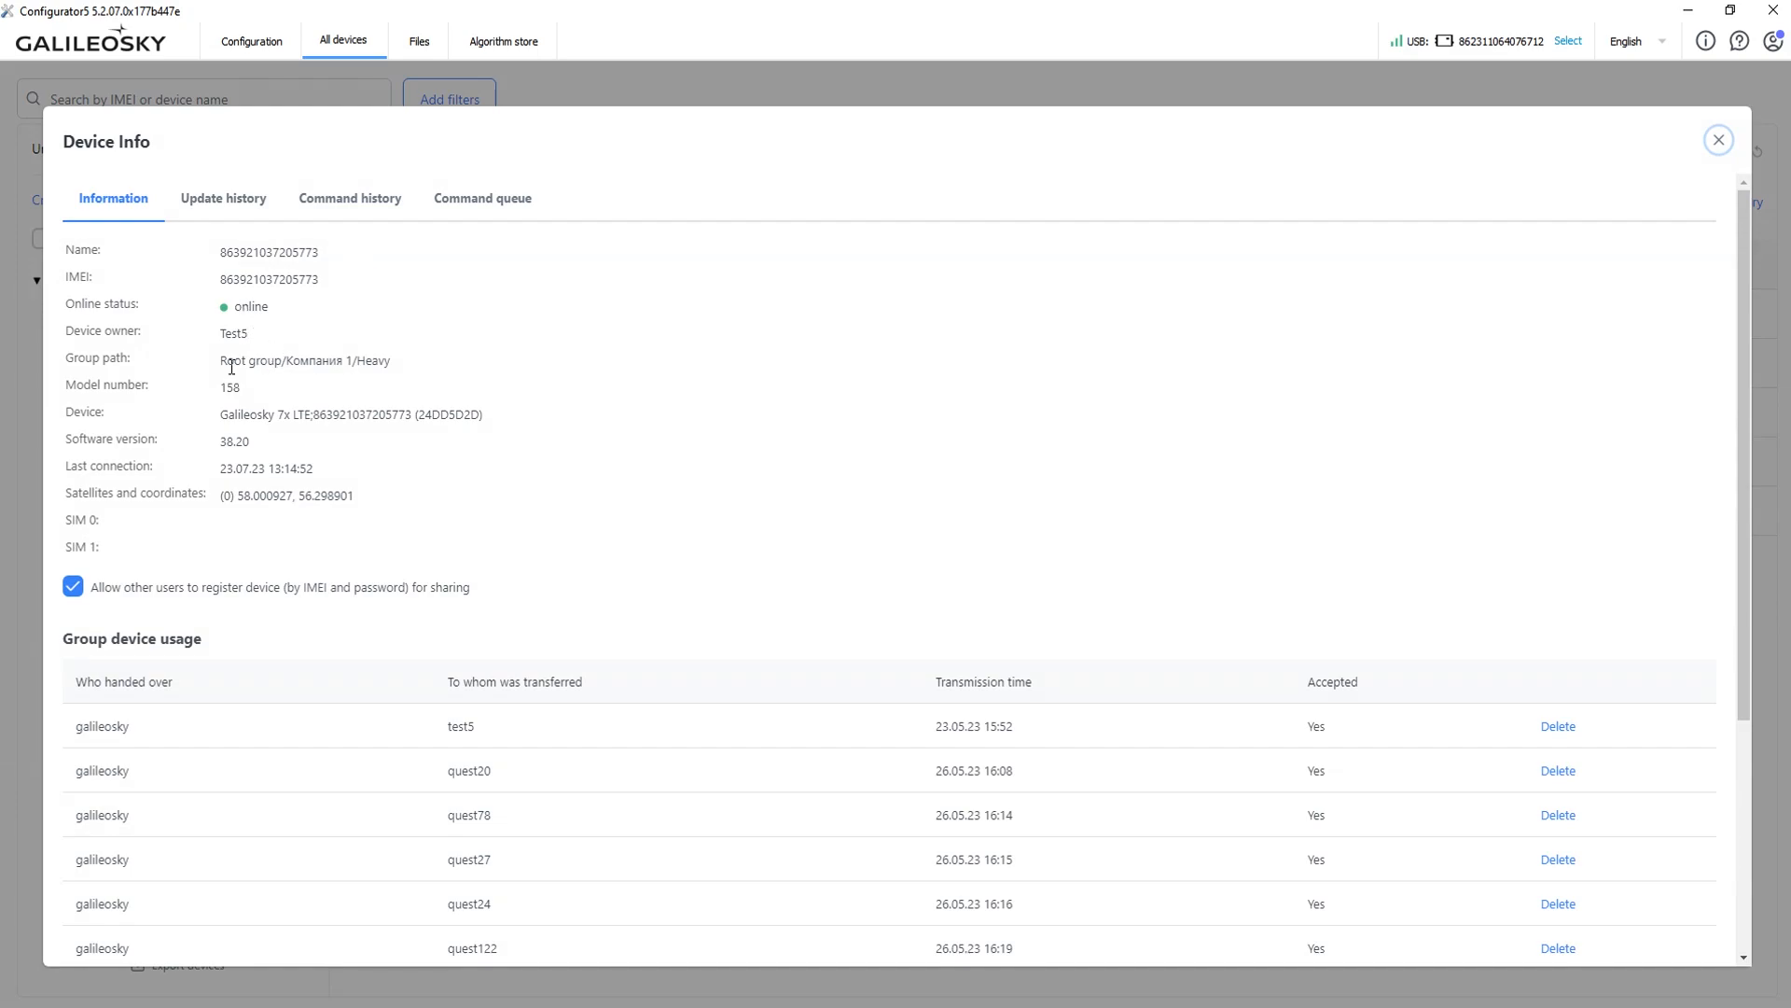
left_click_drag(220, 364, 414, 362)
left_click(411, 457)
scroll(596, 625, "down", 4)
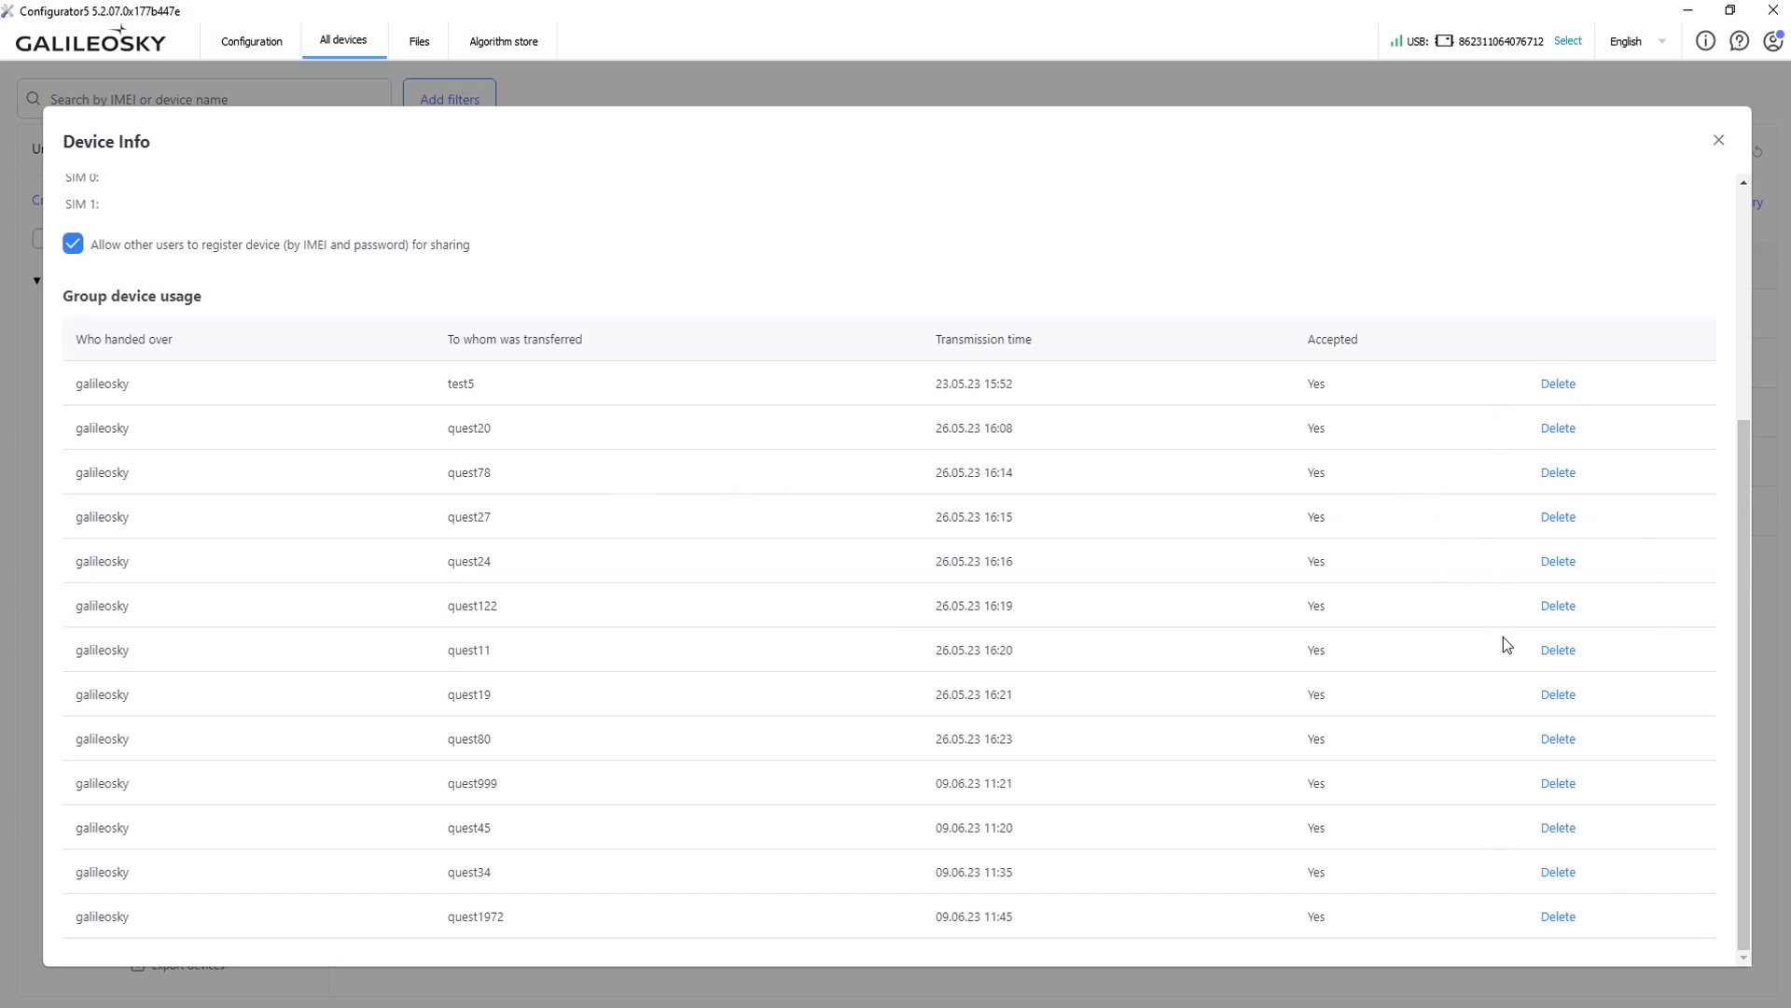
scroll(664, 354, "up", 5)
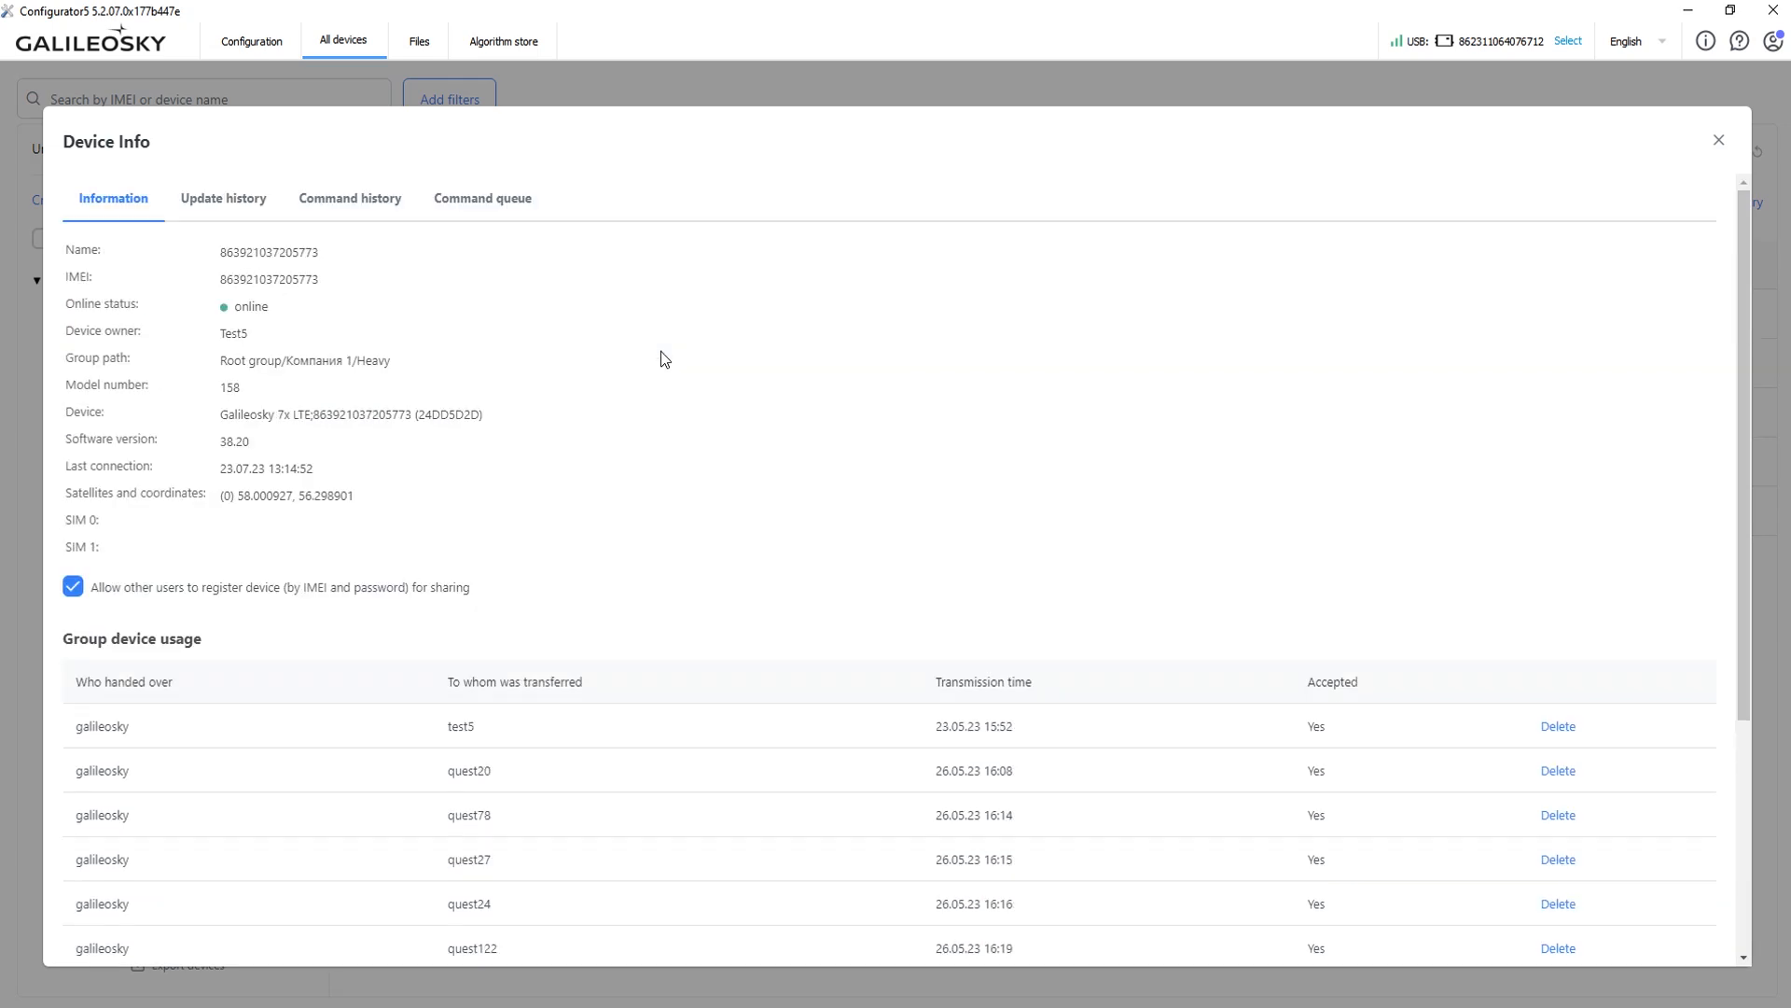
Review the update and command histories, then open LTE1's Device Info showing software 33.16.
left_click(270, 207)
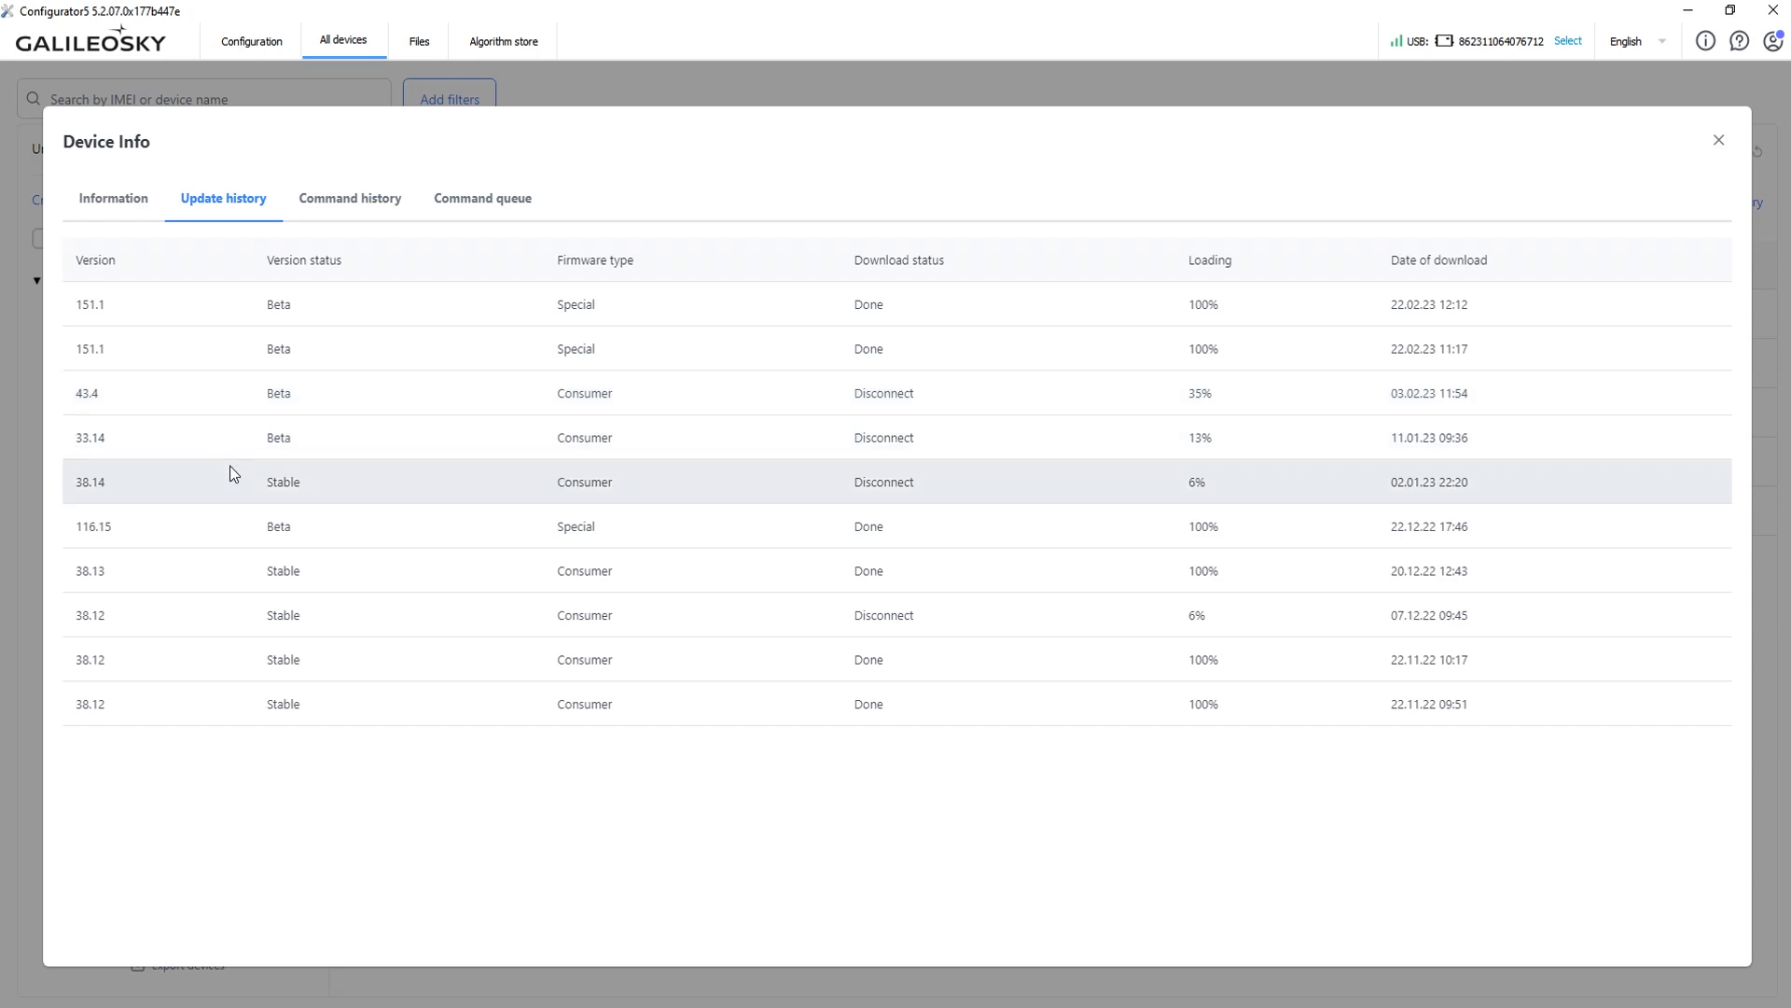
left_click(367, 196)
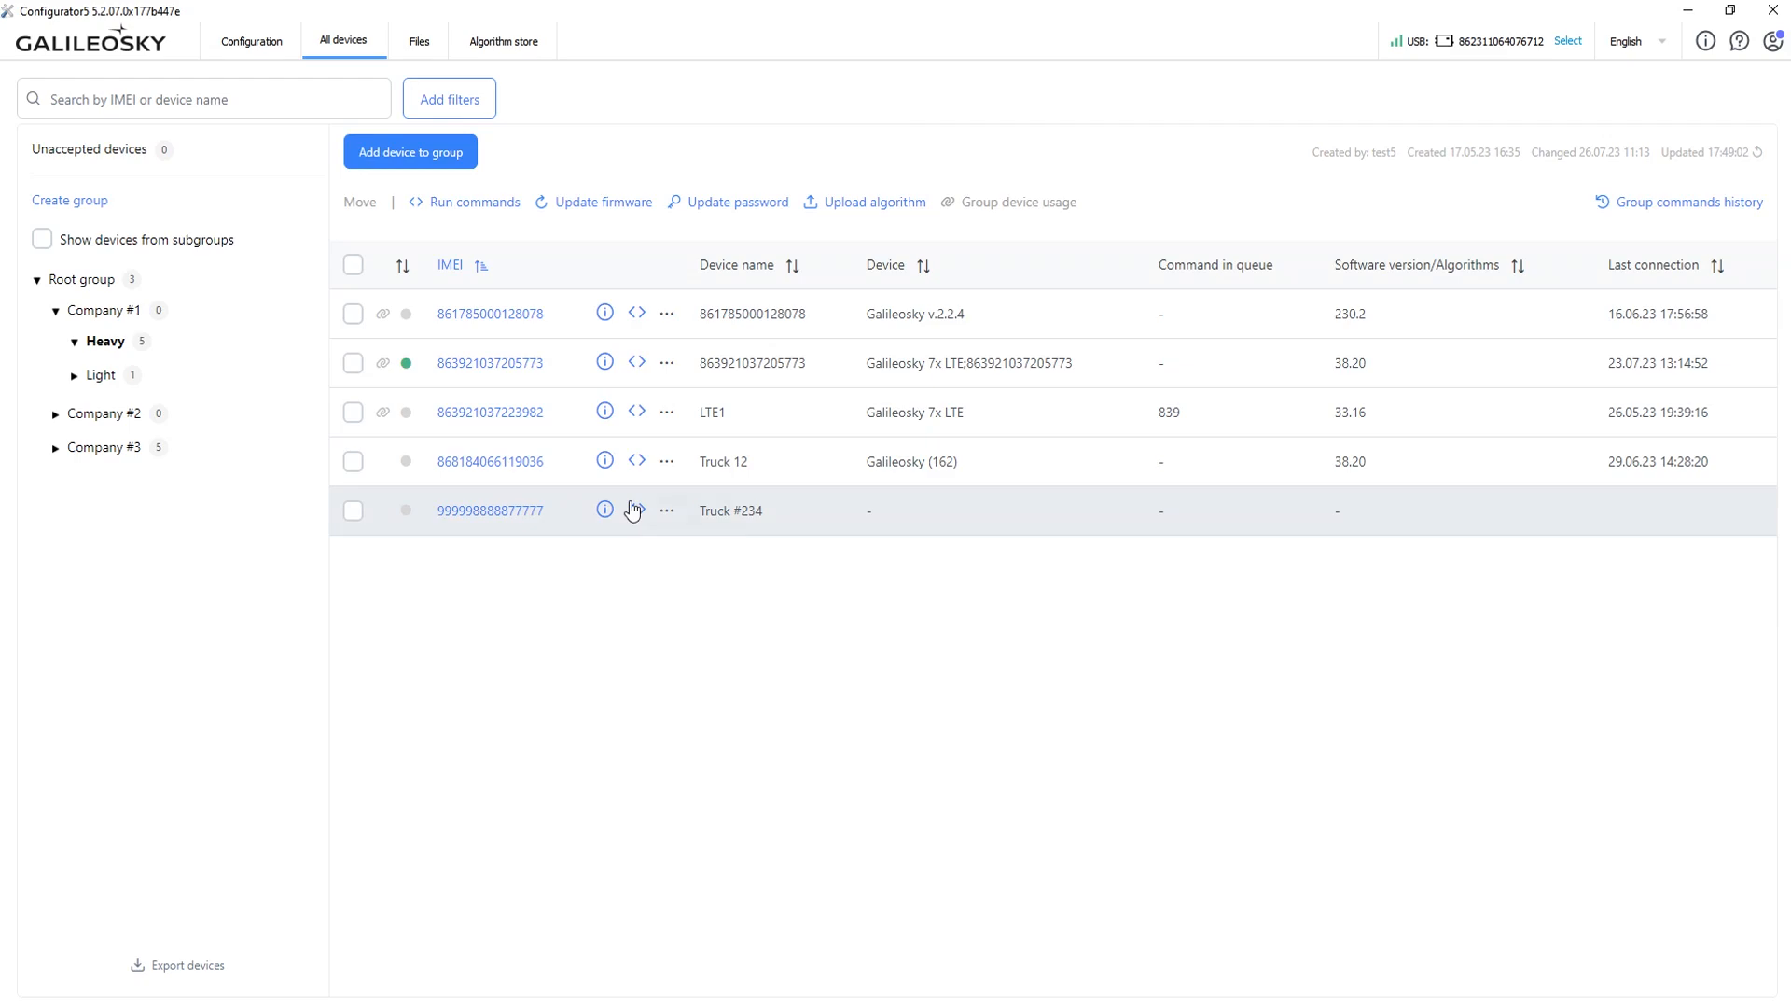
left_click(605, 412)
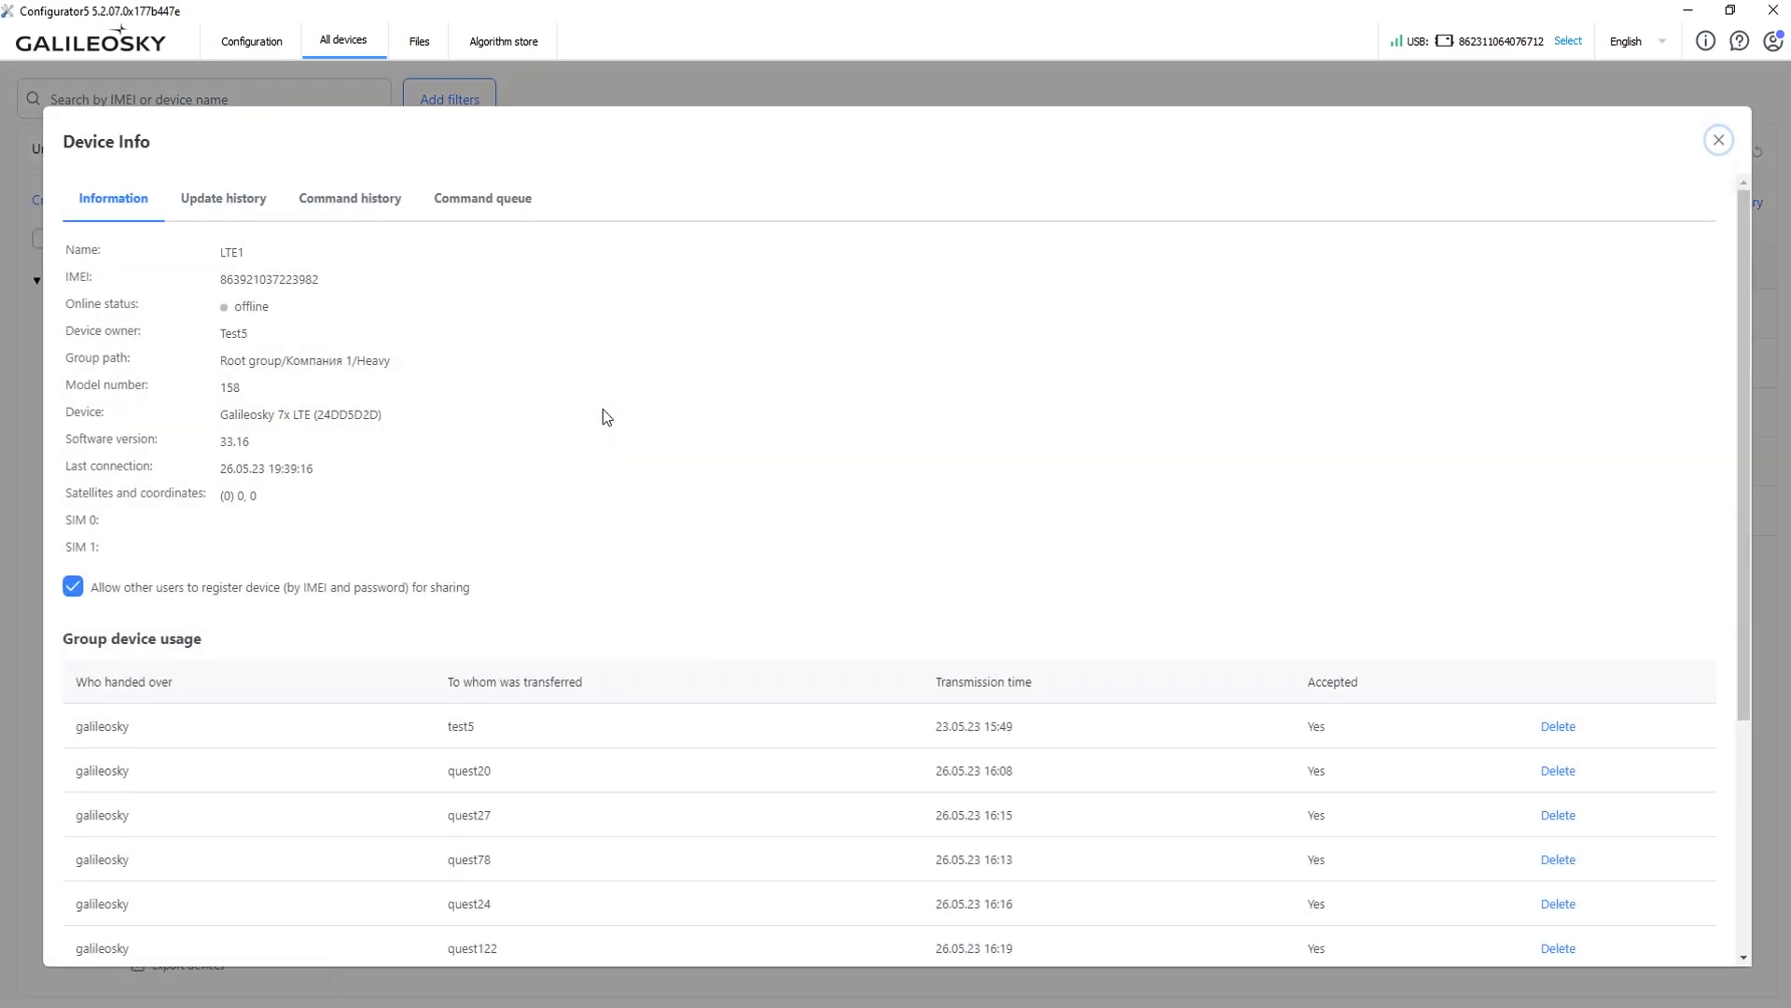
Remove MDEV9R19 from LTE1's command queue, leaving 838 queued commands.
left_click(501, 213)
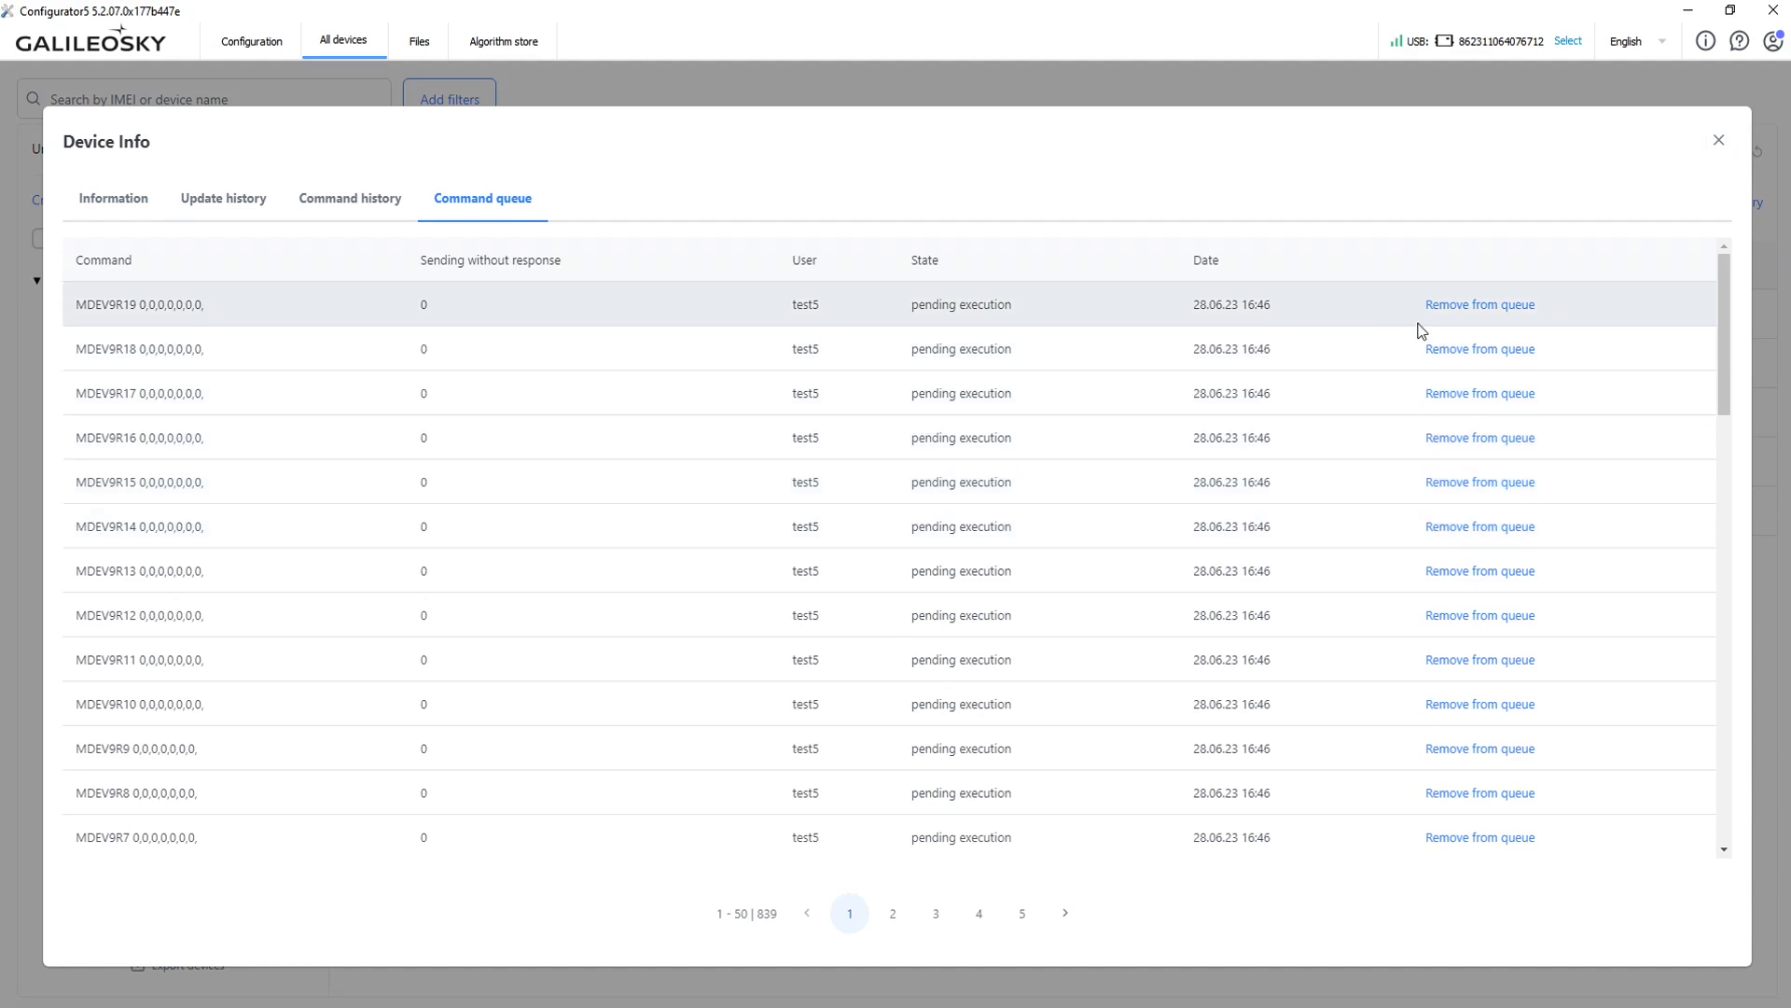
left_click(1455, 313)
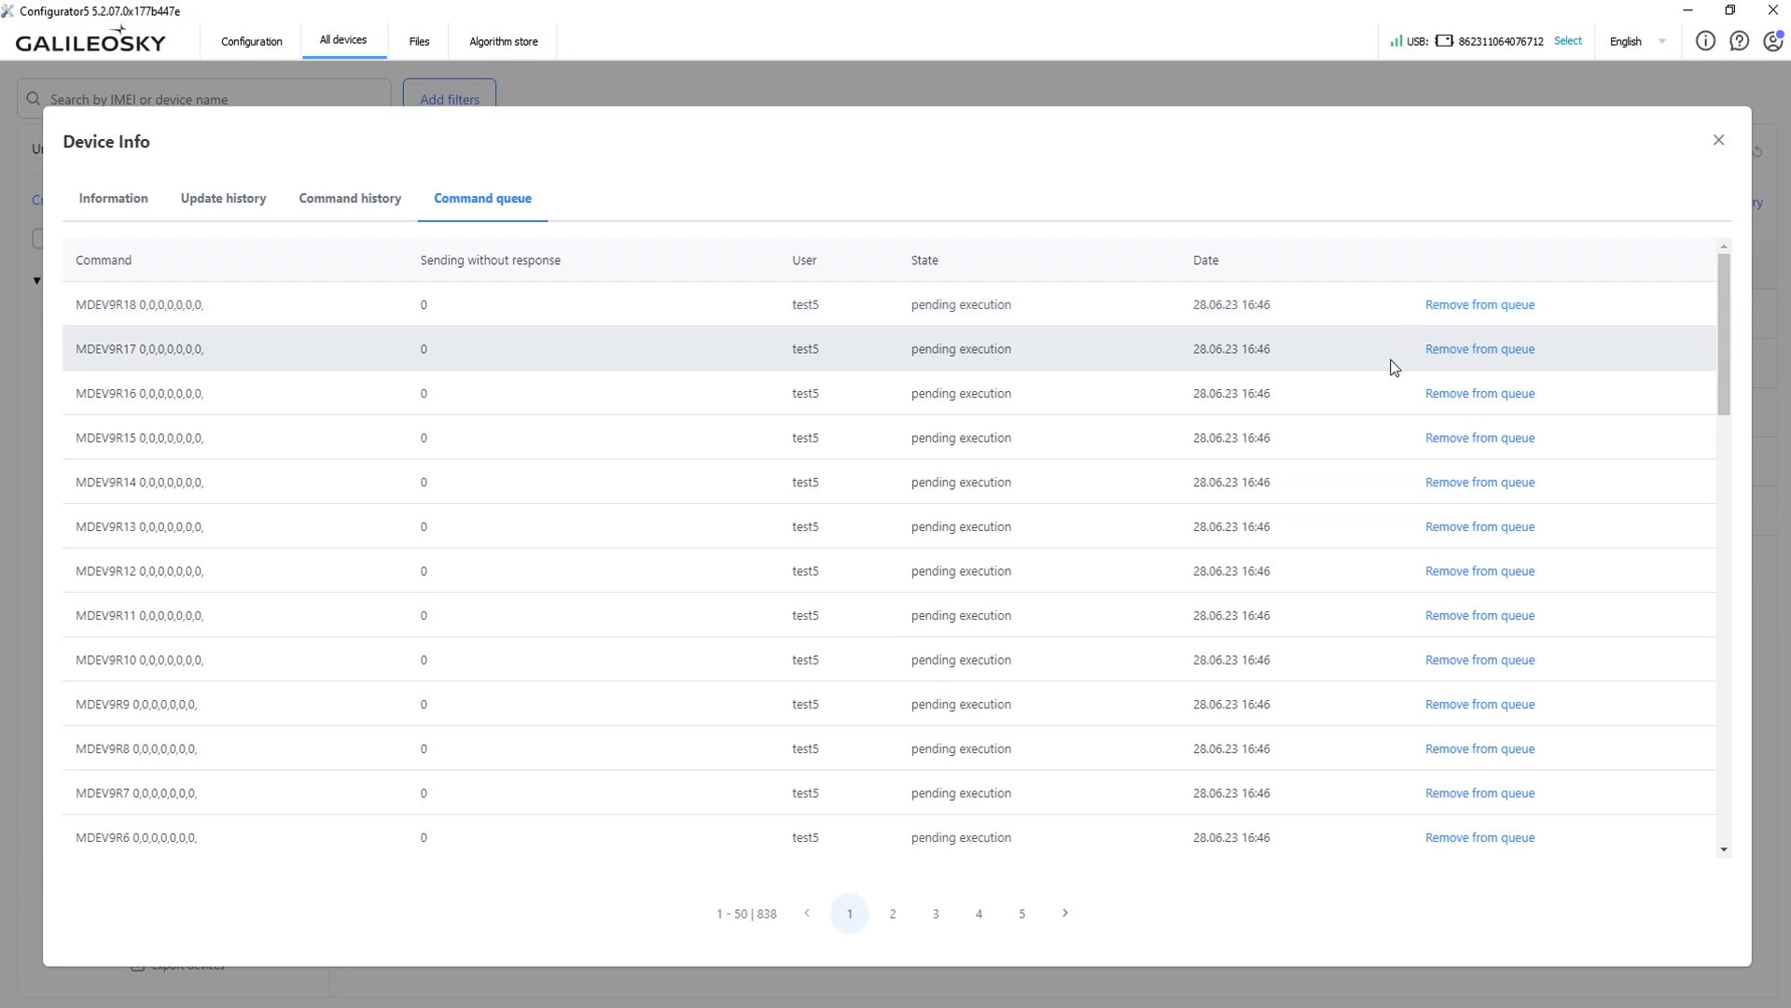
left_click(1717, 142)
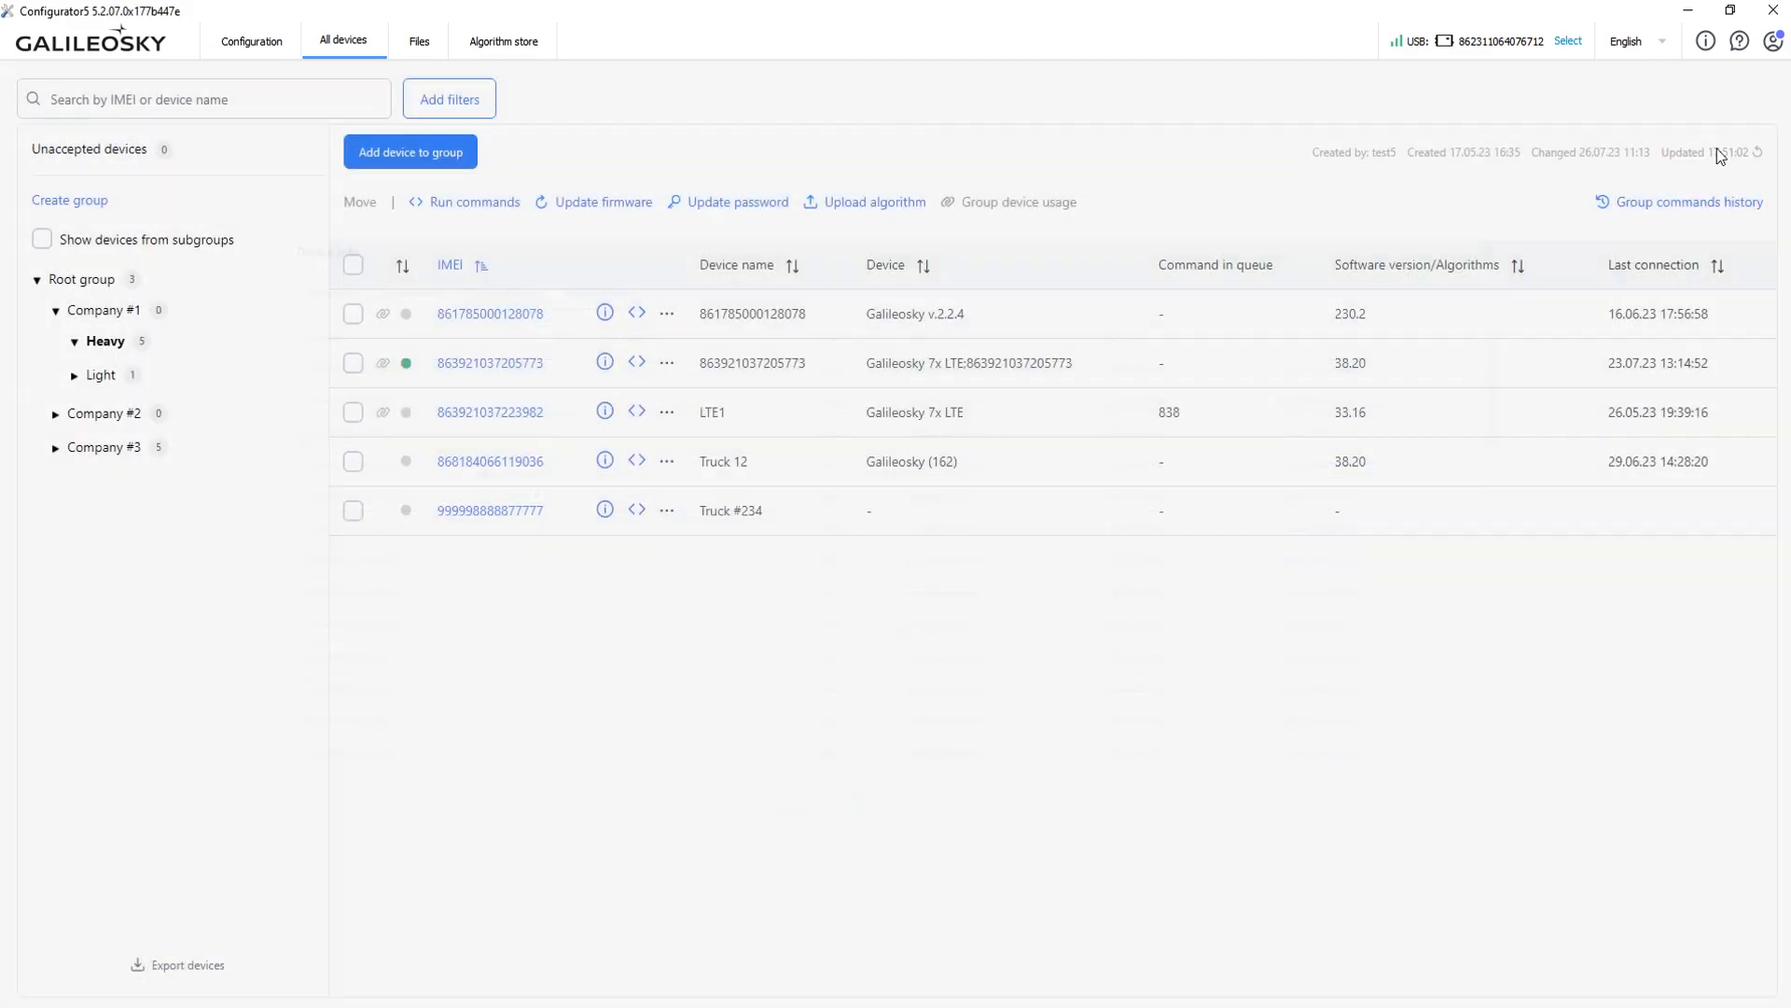
left_click(638, 364)
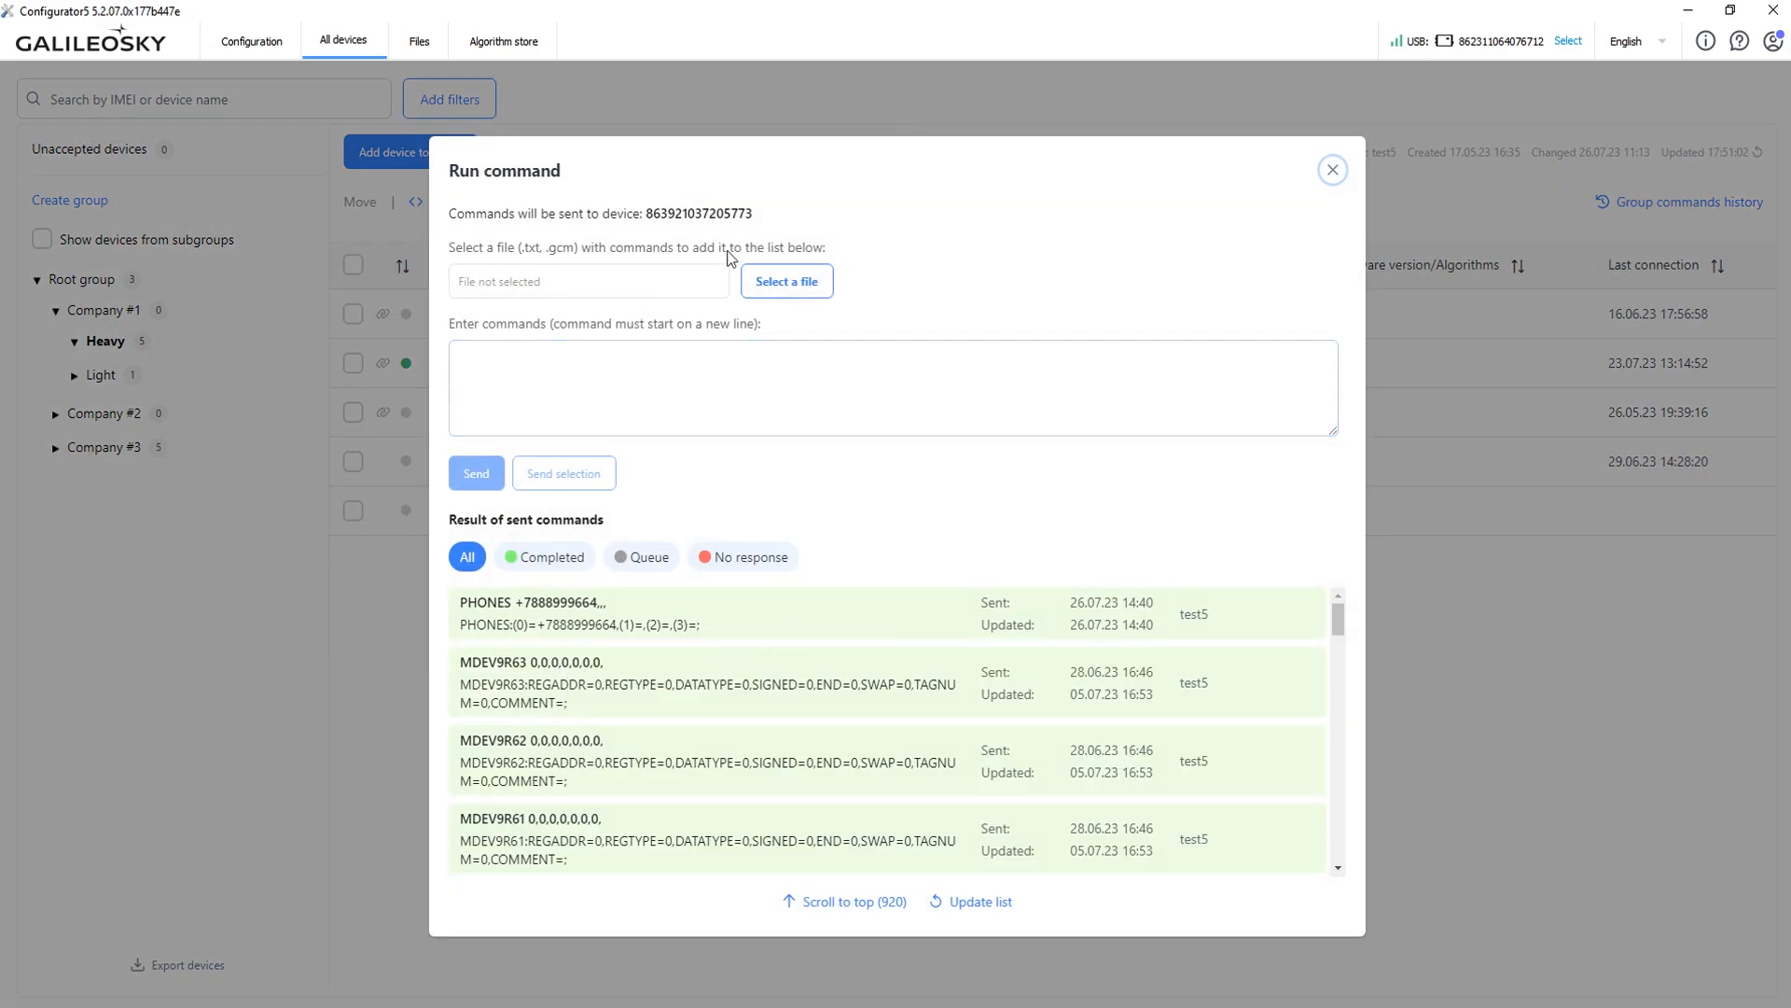
left_click(477, 368)
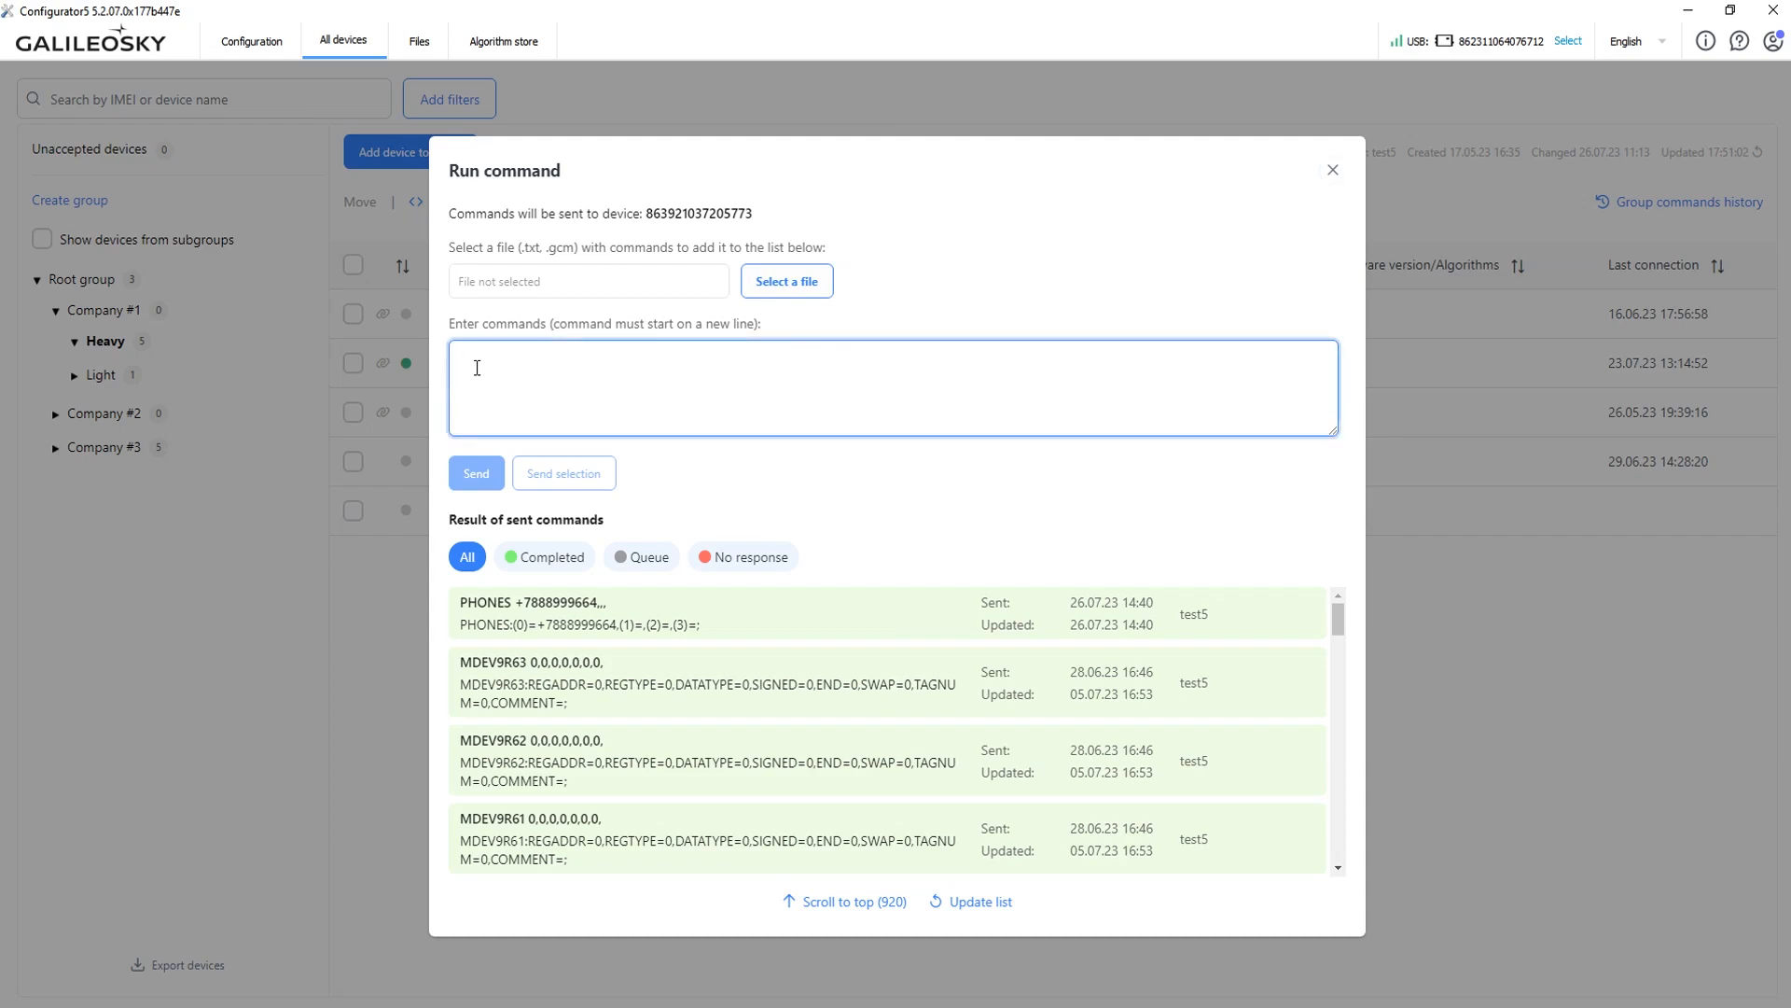
type("STATUS")
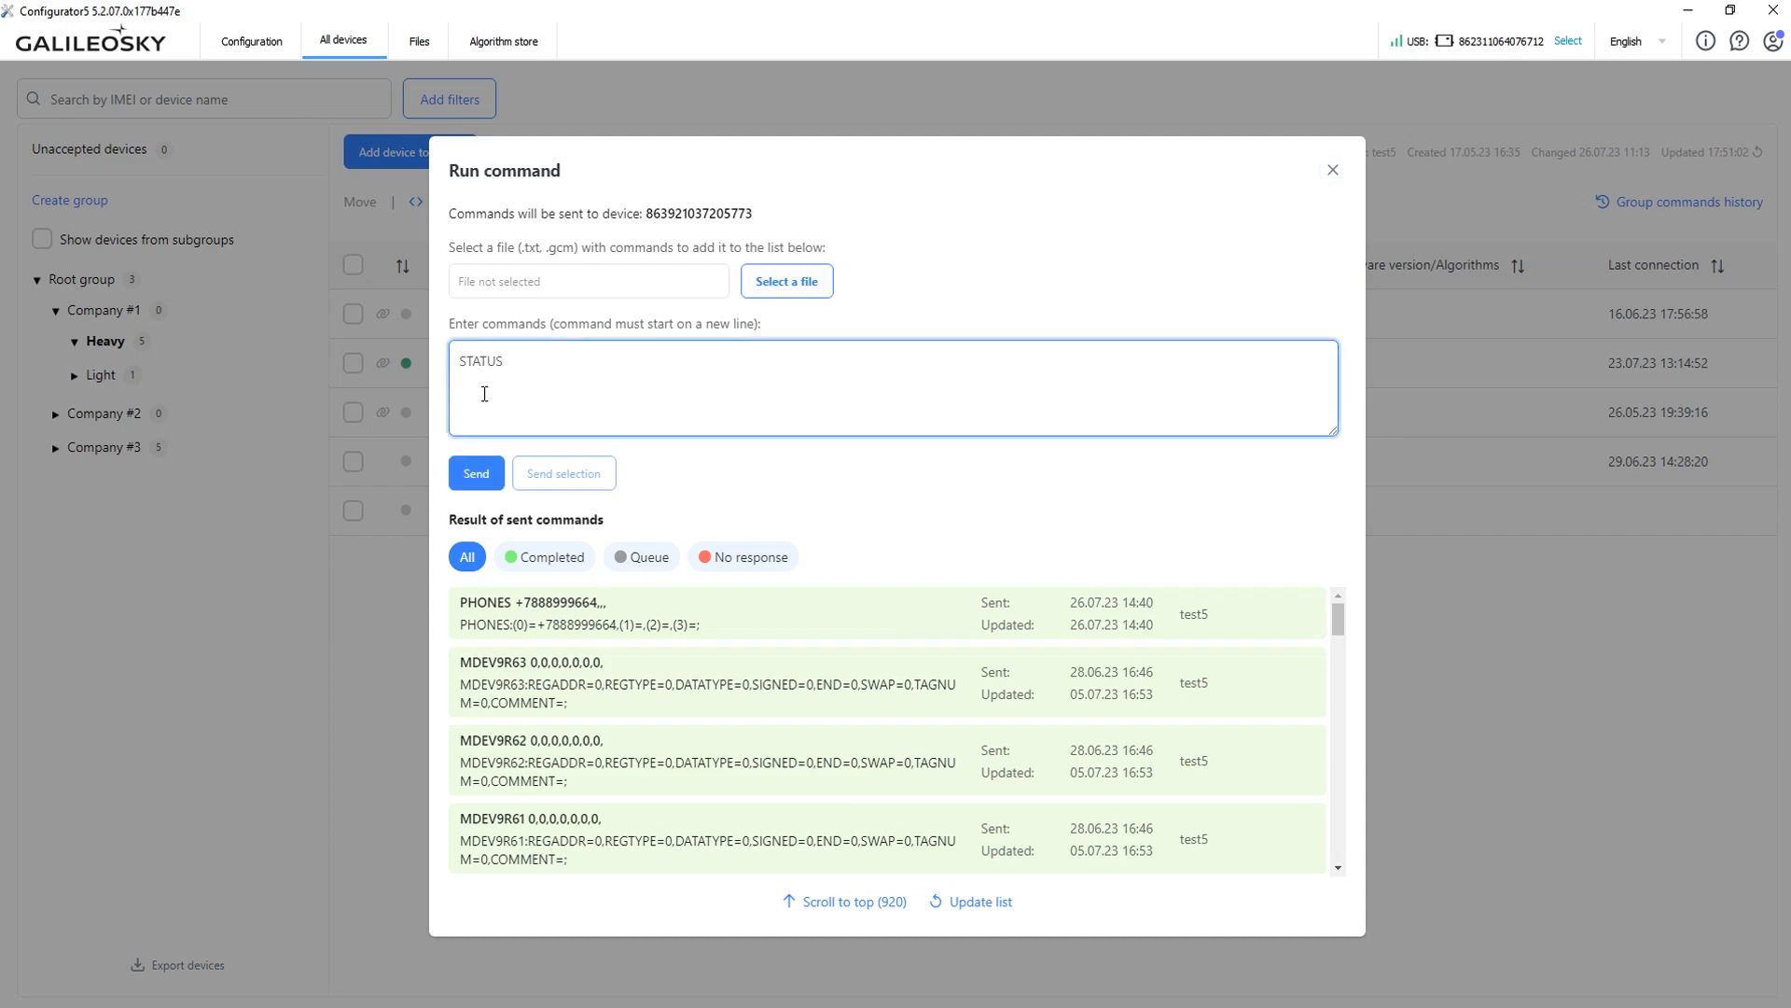
left_click(478, 472)
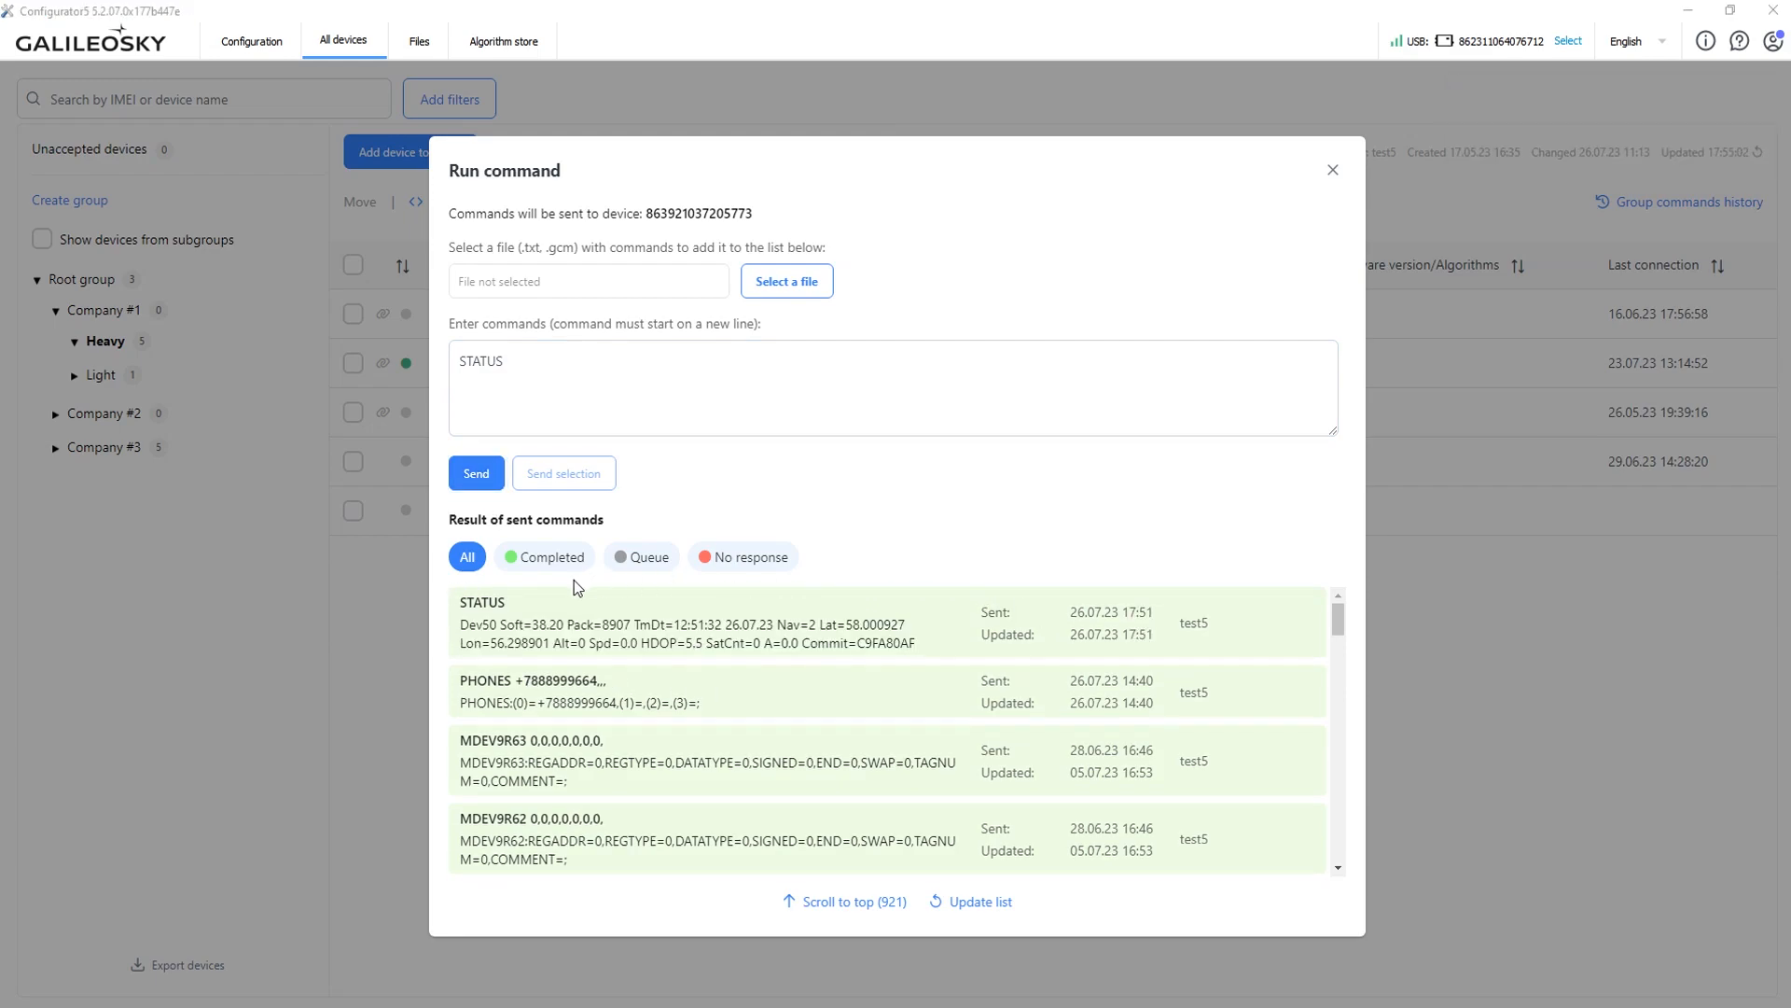
left_click(1330, 172)
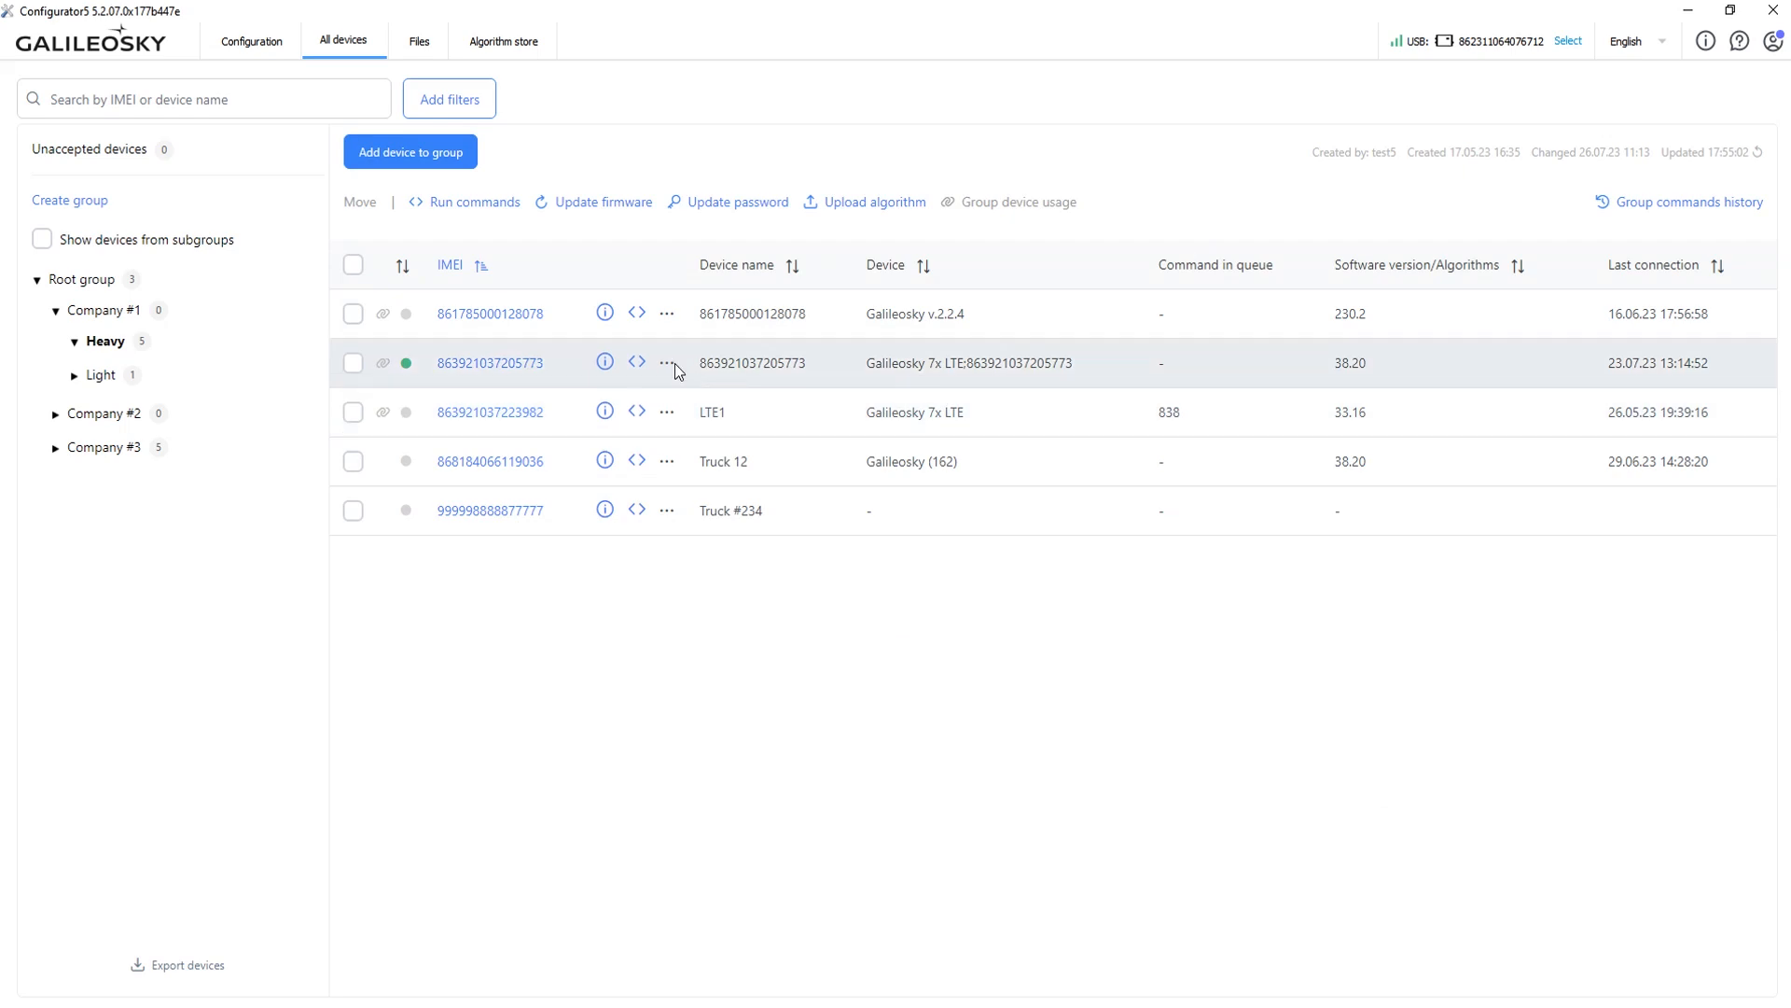
left_click(668, 364)
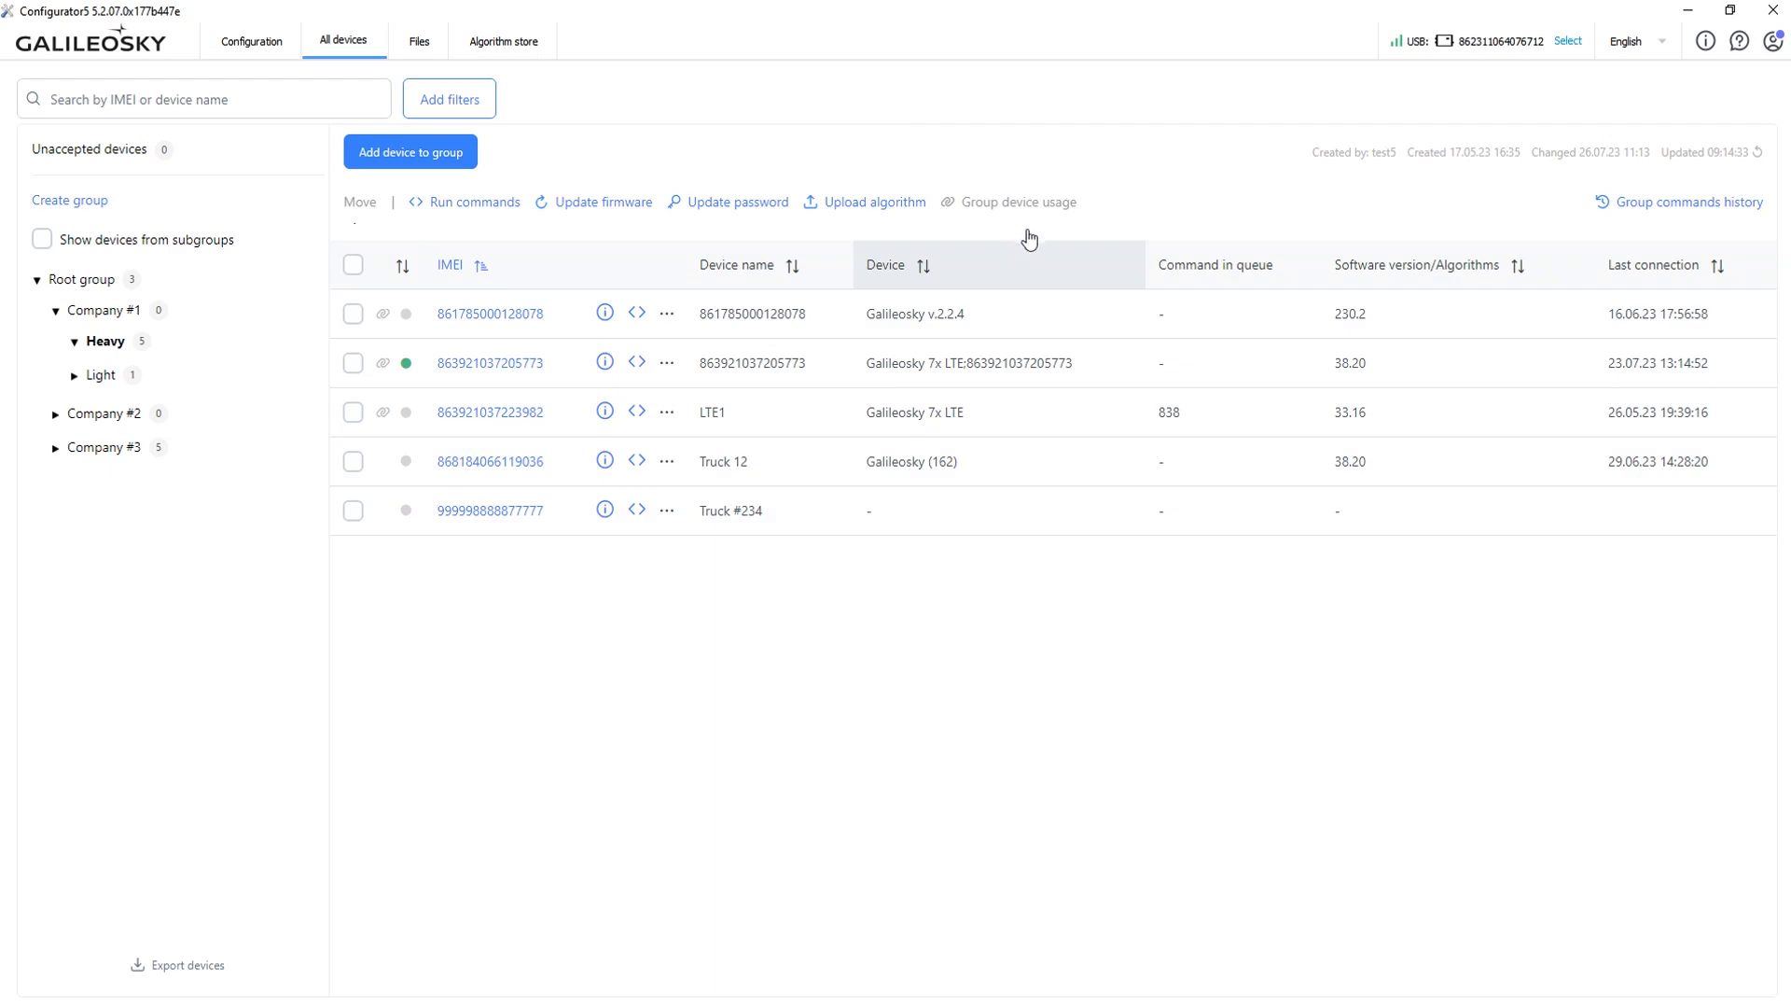
left_click(353, 313)
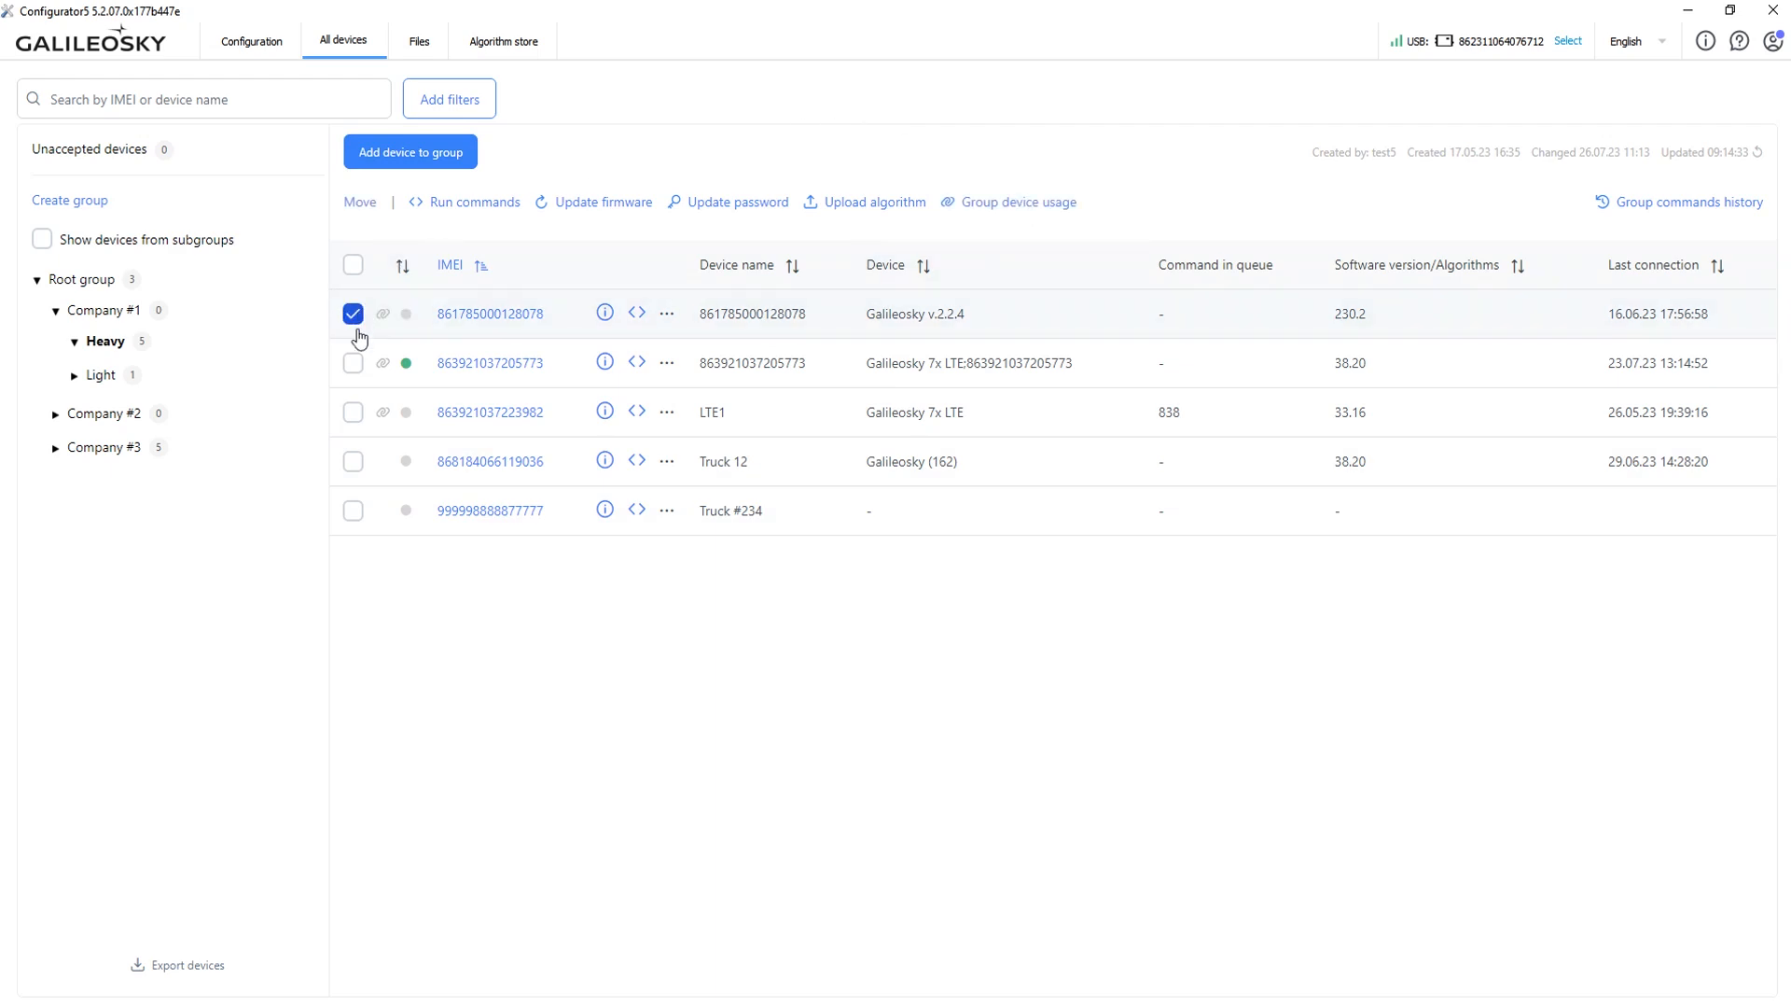
left_click(352, 363)
left_click(352, 411)
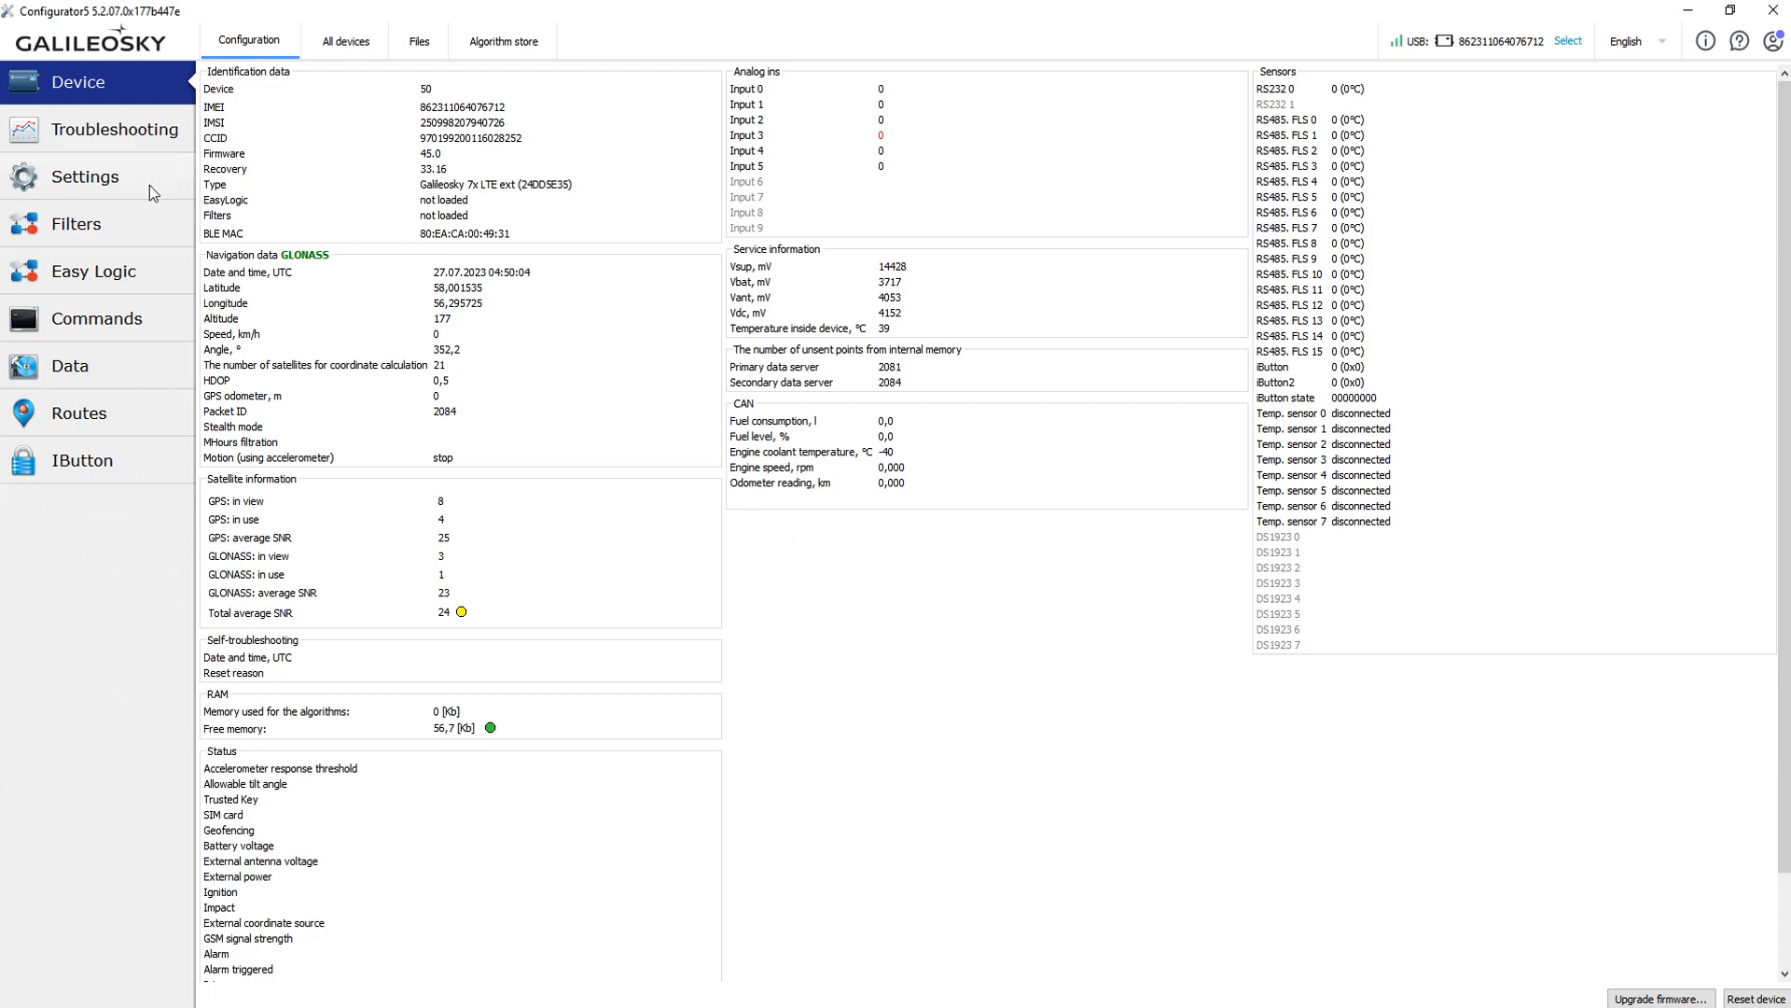
Review the device's Protocol, Track, Ins/Outs and Serial ports settings pages.
left_click(149, 185)
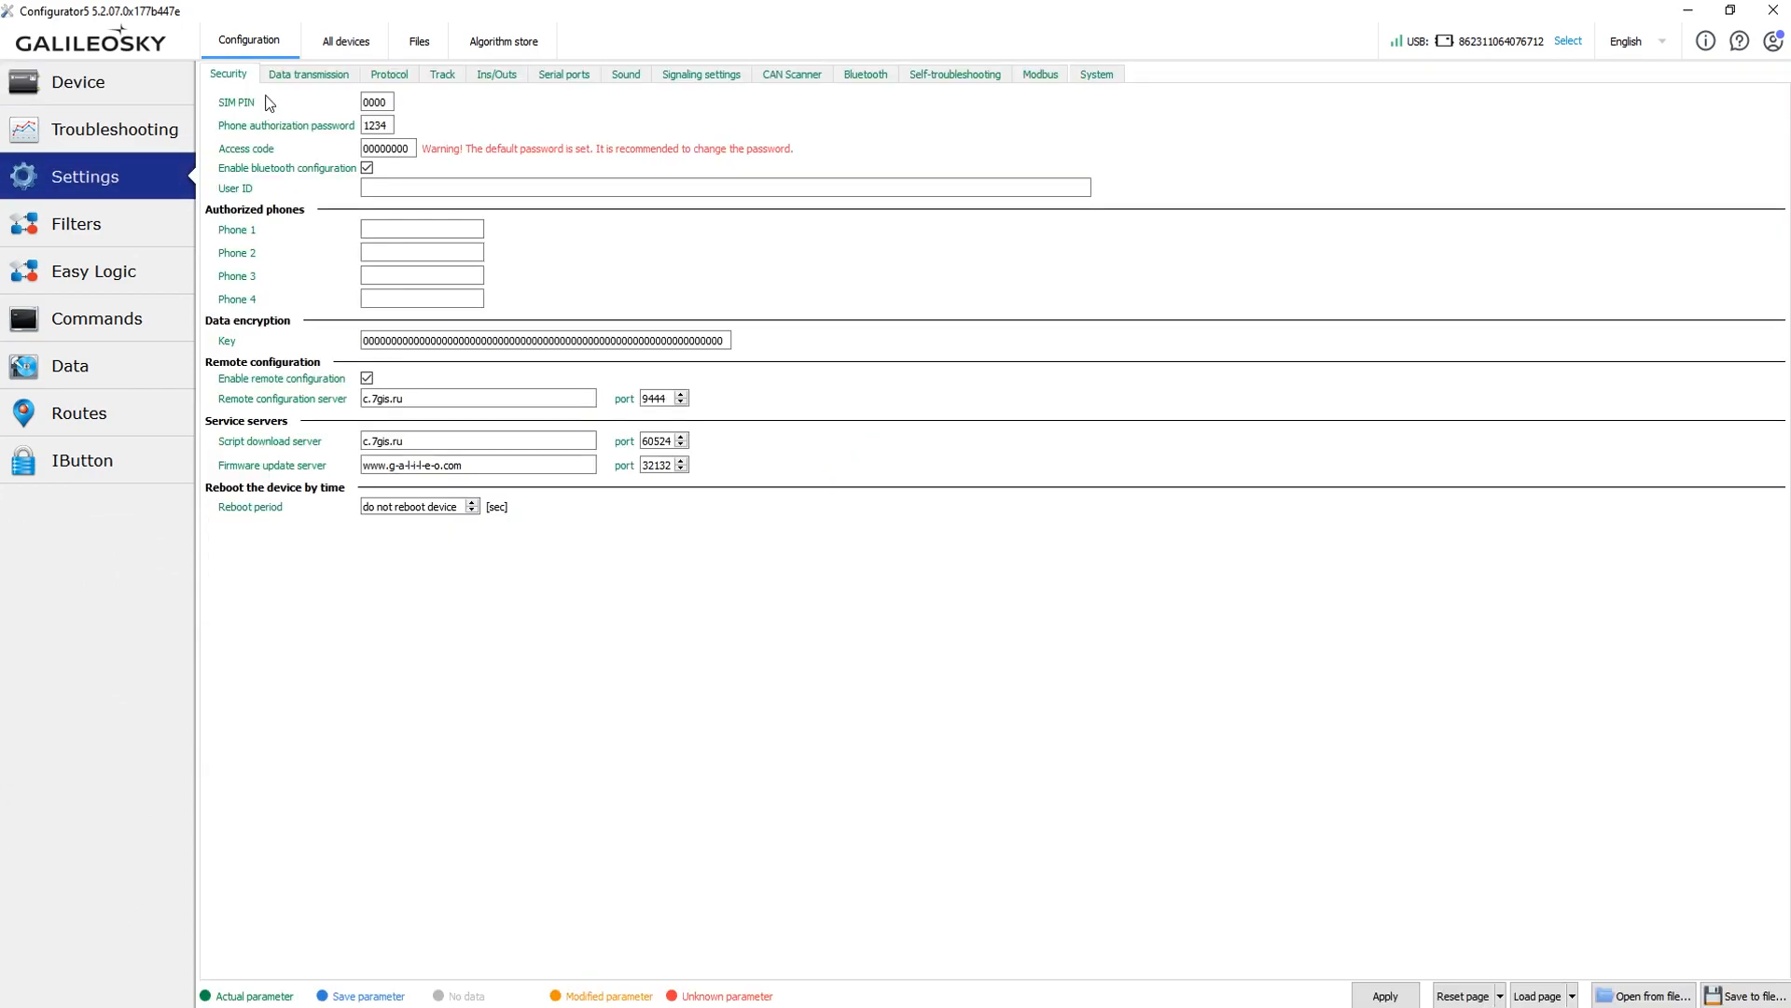
left_click(378, 77)
left_click(446, 75)
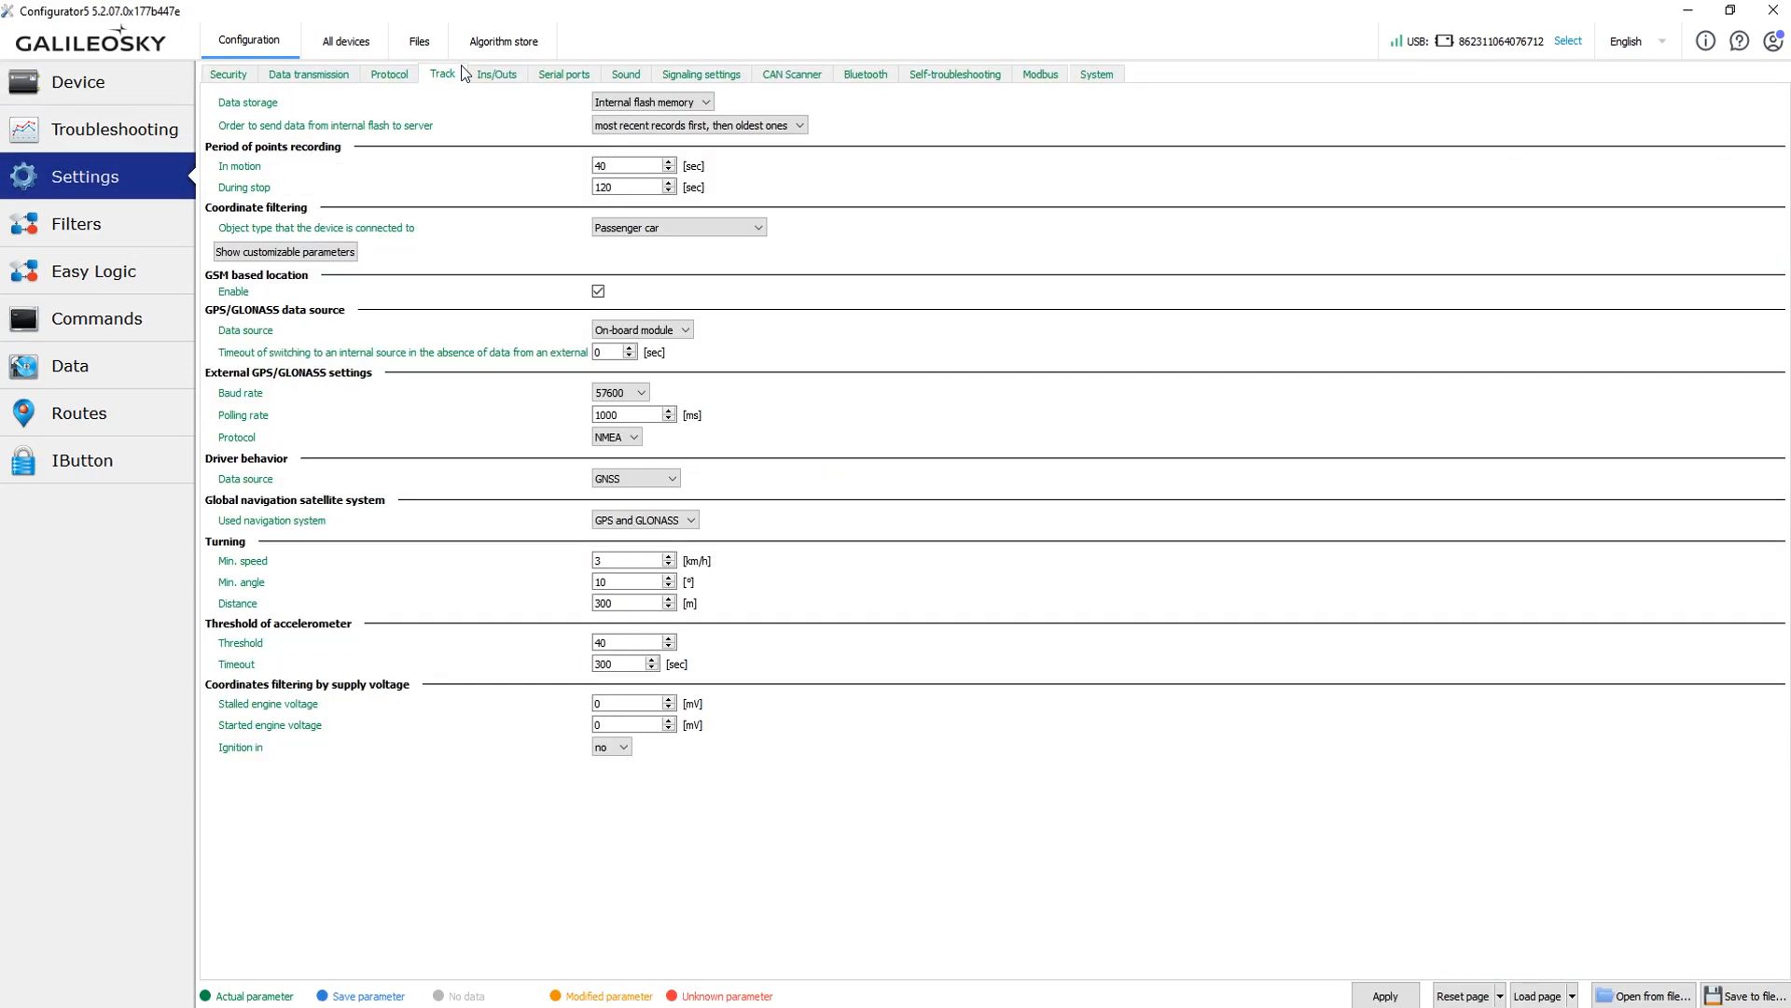
left_click(496, 75)
left_click(566, 74)
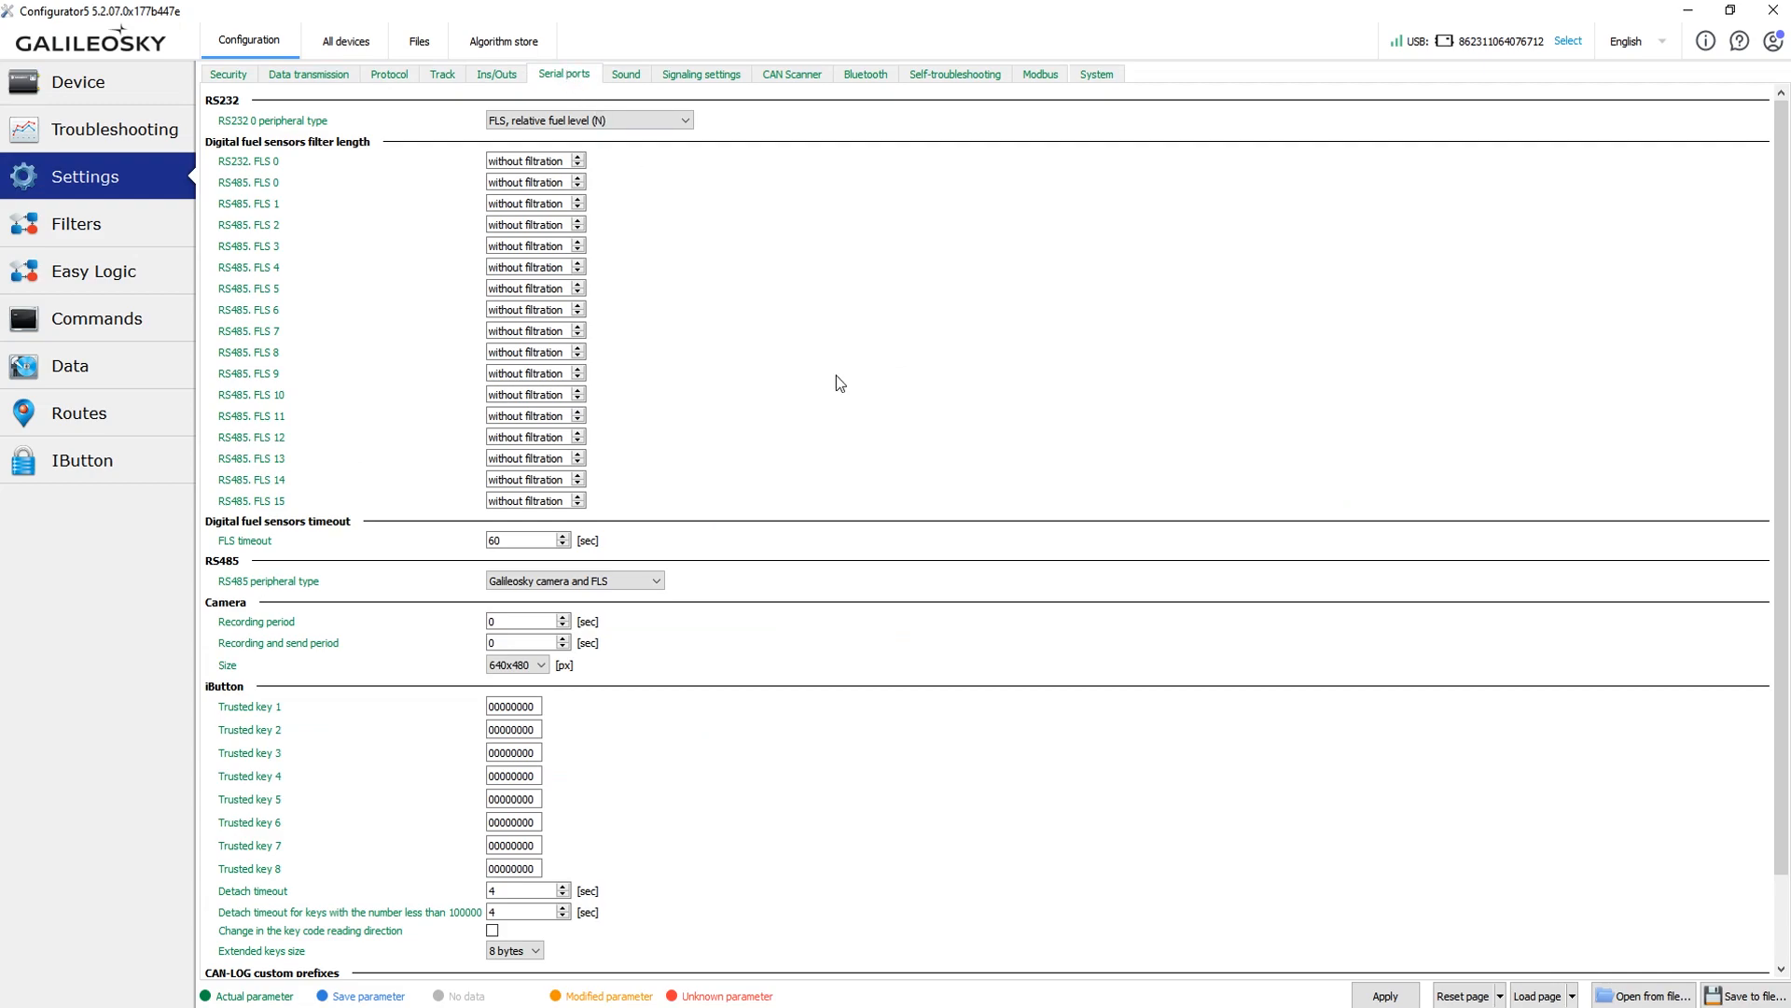
Save the settings as a .gcm commands file on the desktop and return to All devices.
left_click(1759, 1004)
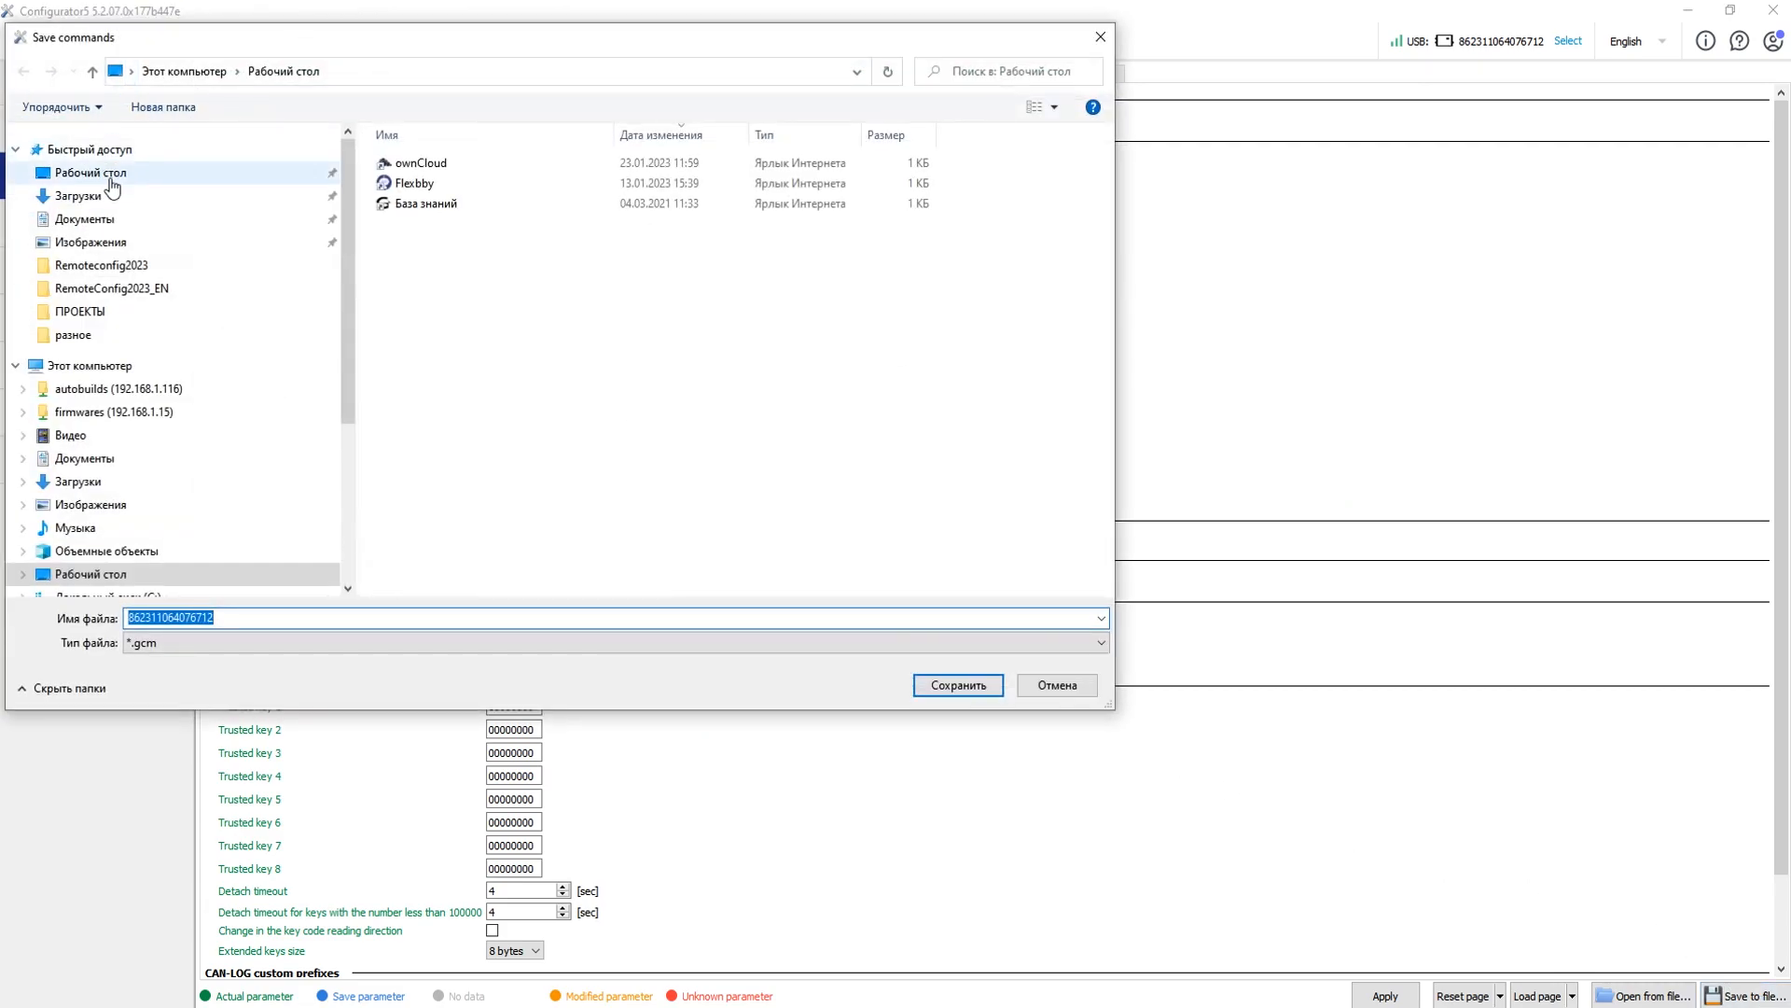
left_click(944, 687)
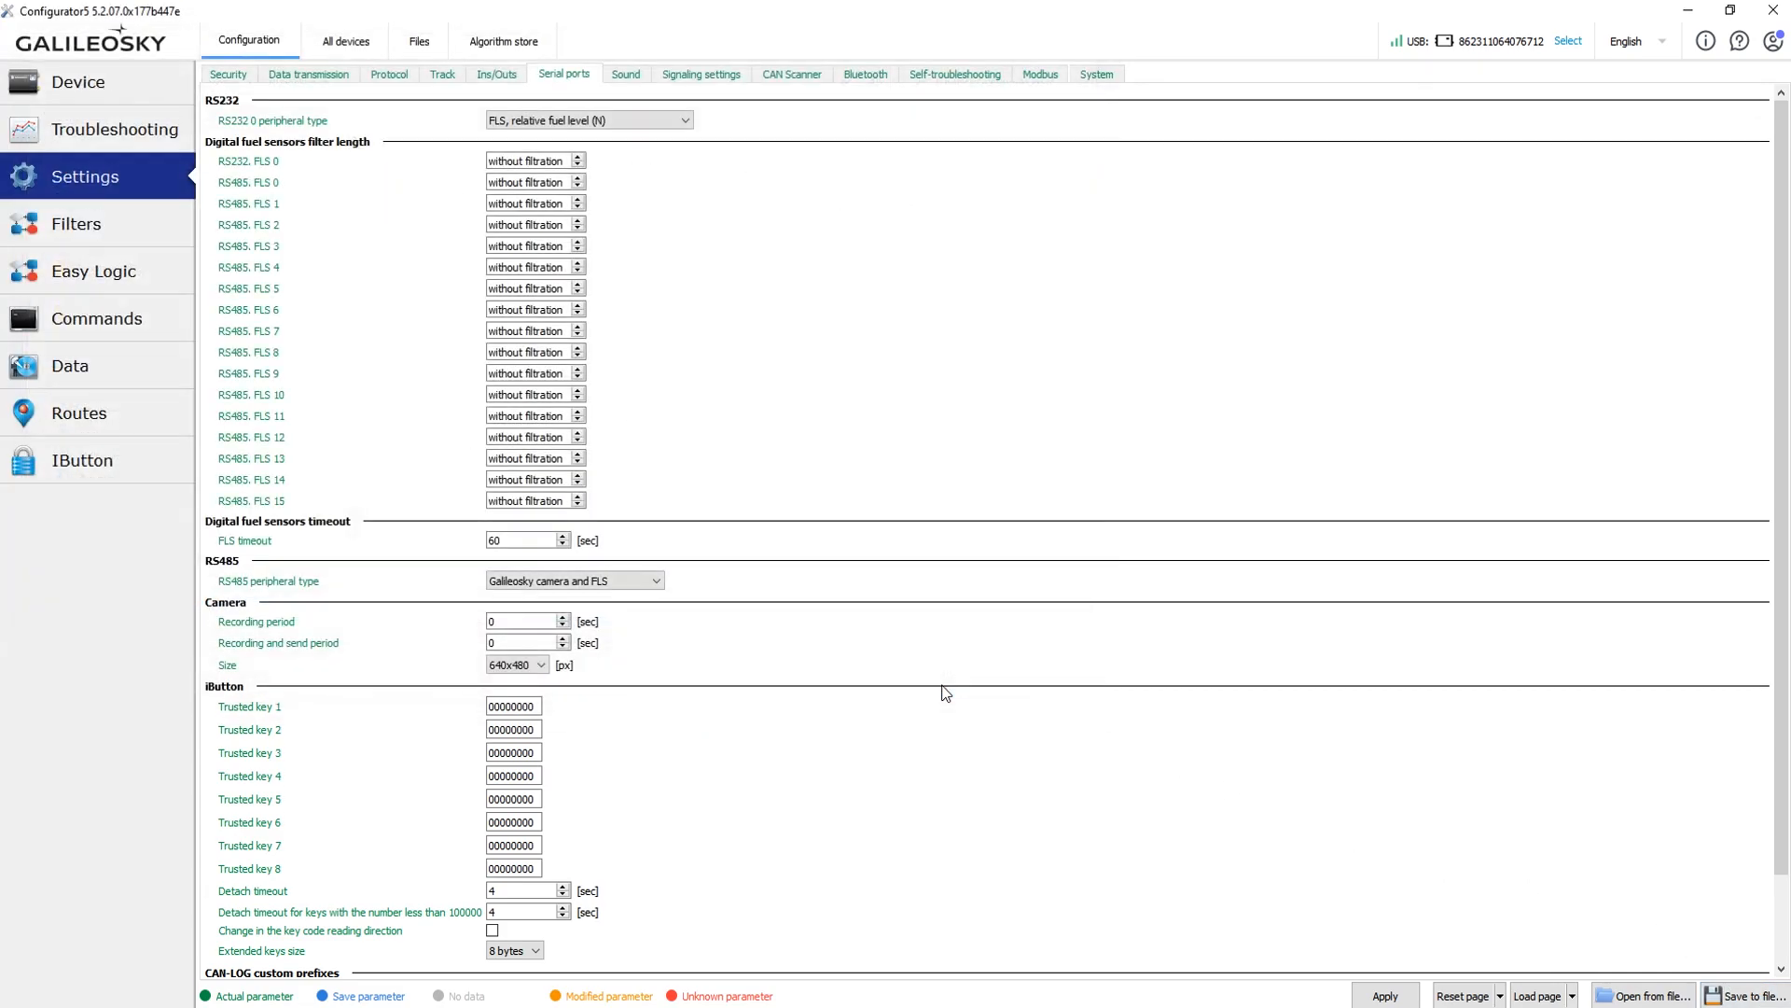
left_click(331, 42)
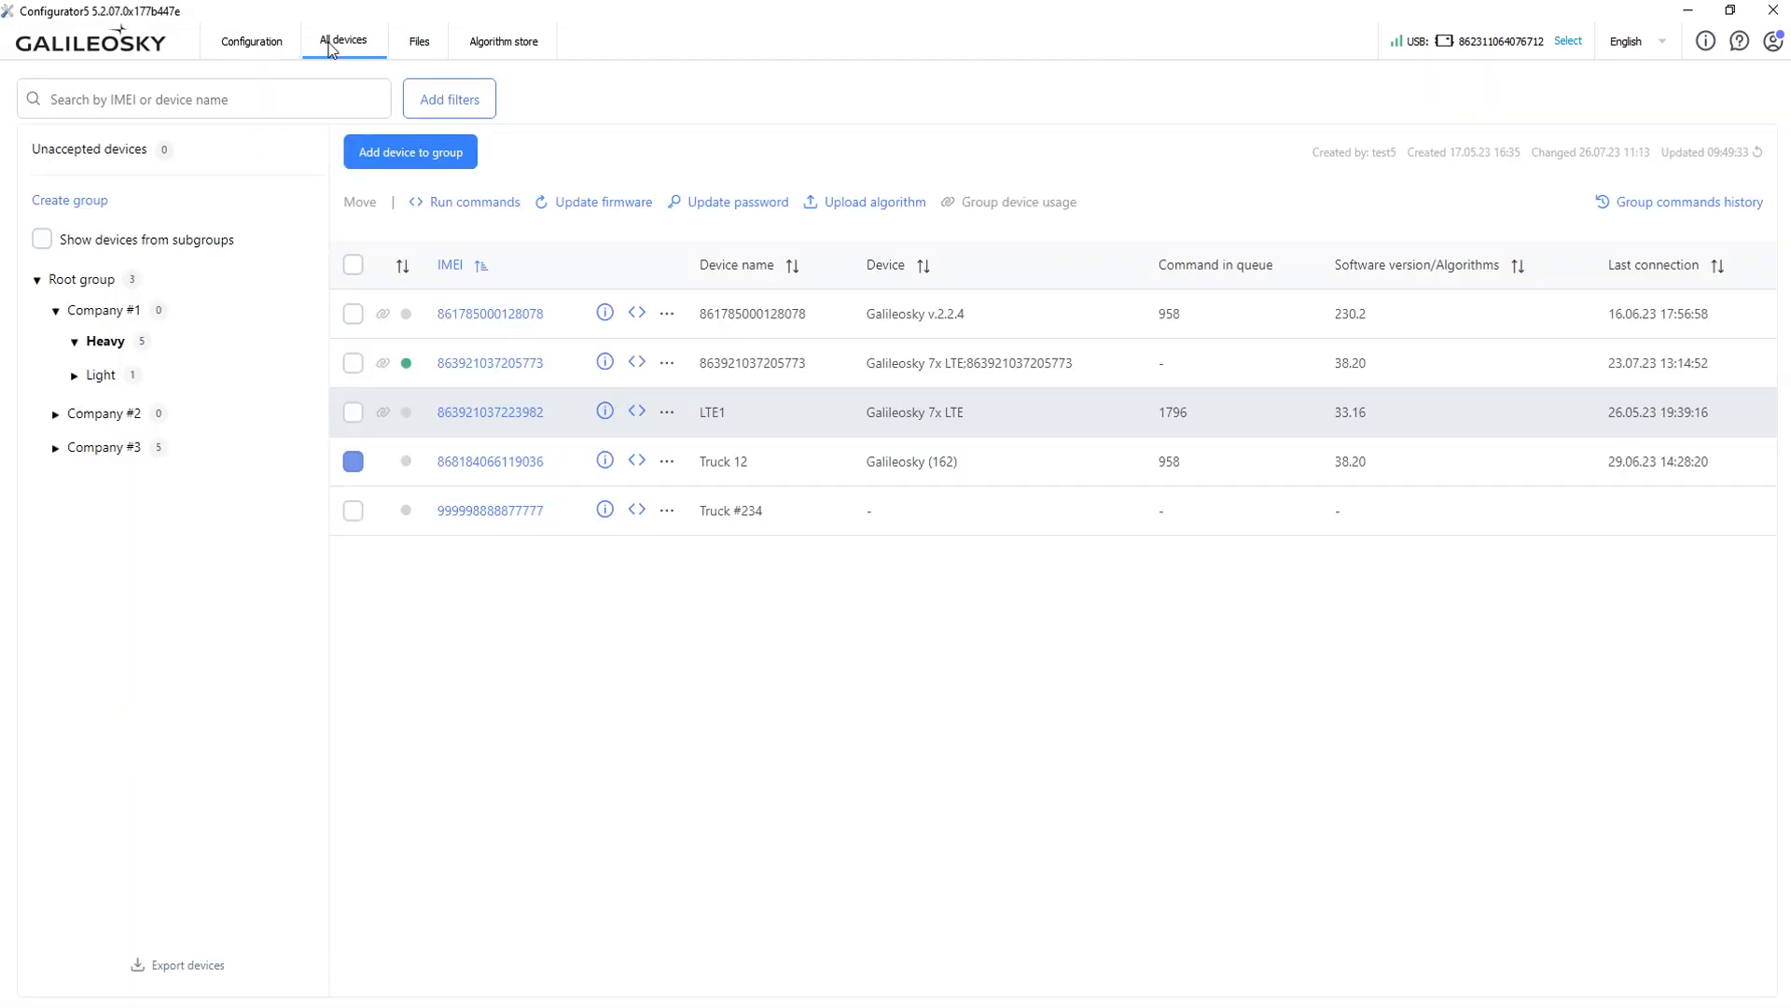
left_click(353, 314)
left_click(353, 363)
left_click(353, 412)
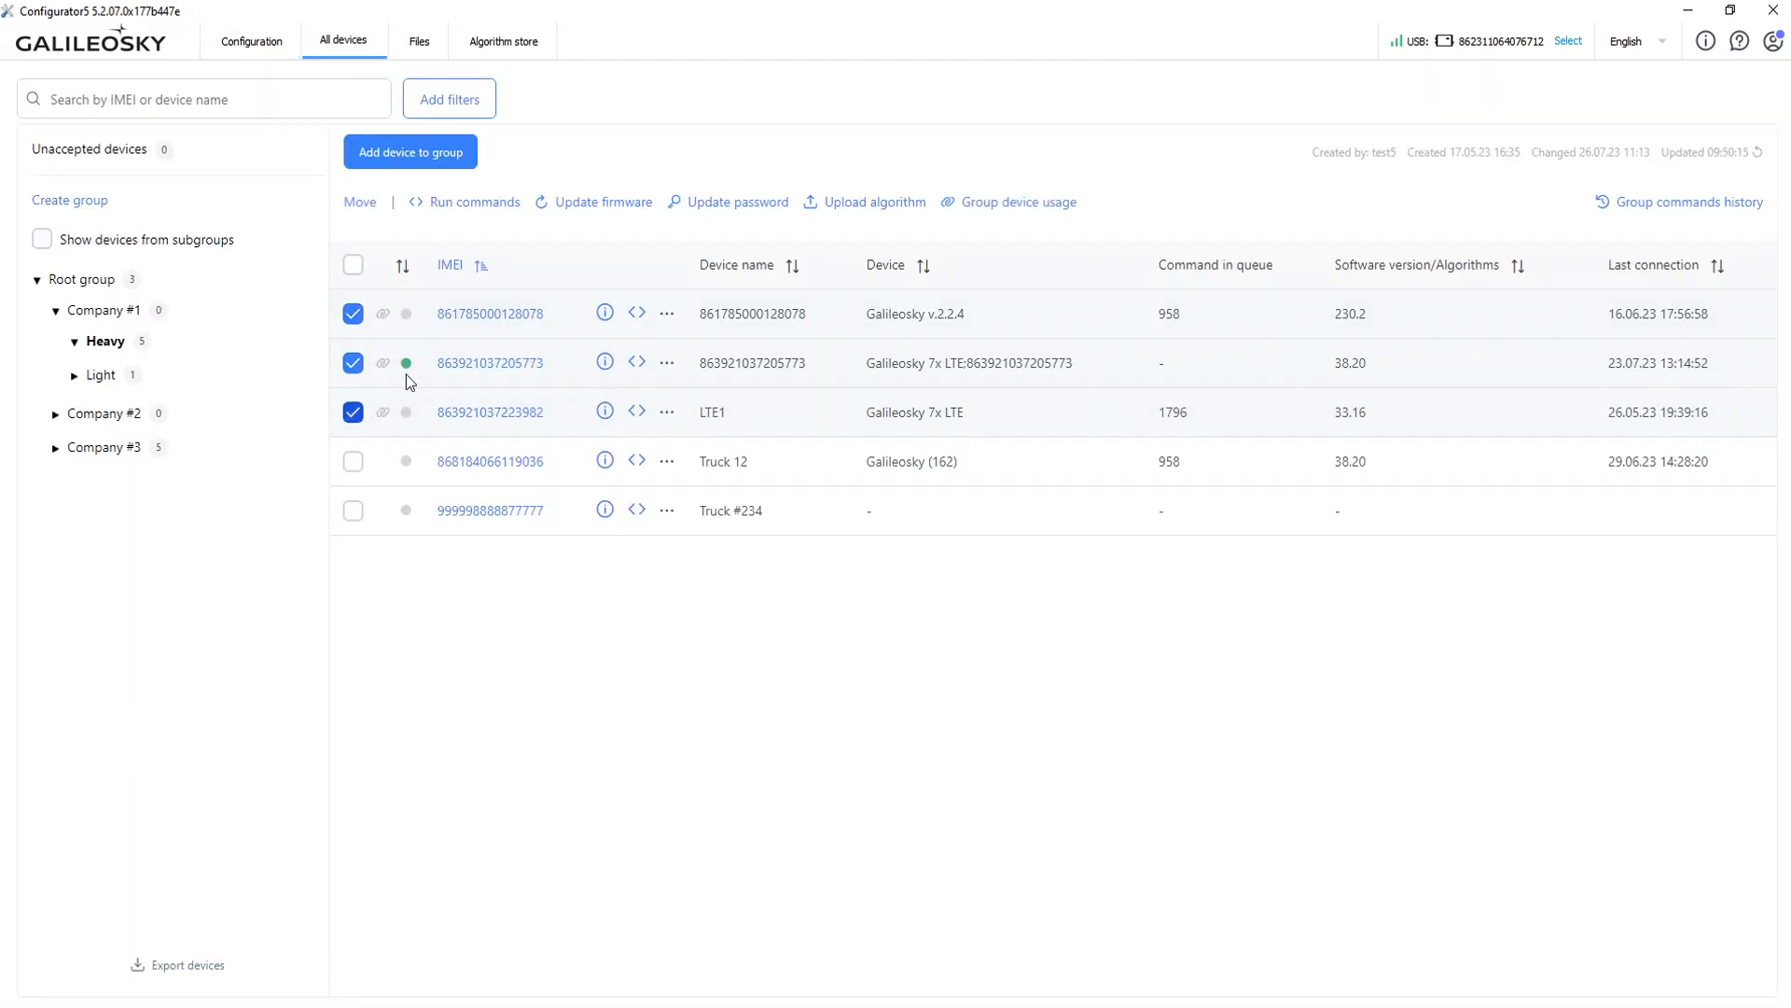
left_click(466, 205)
left_click(593, 563)
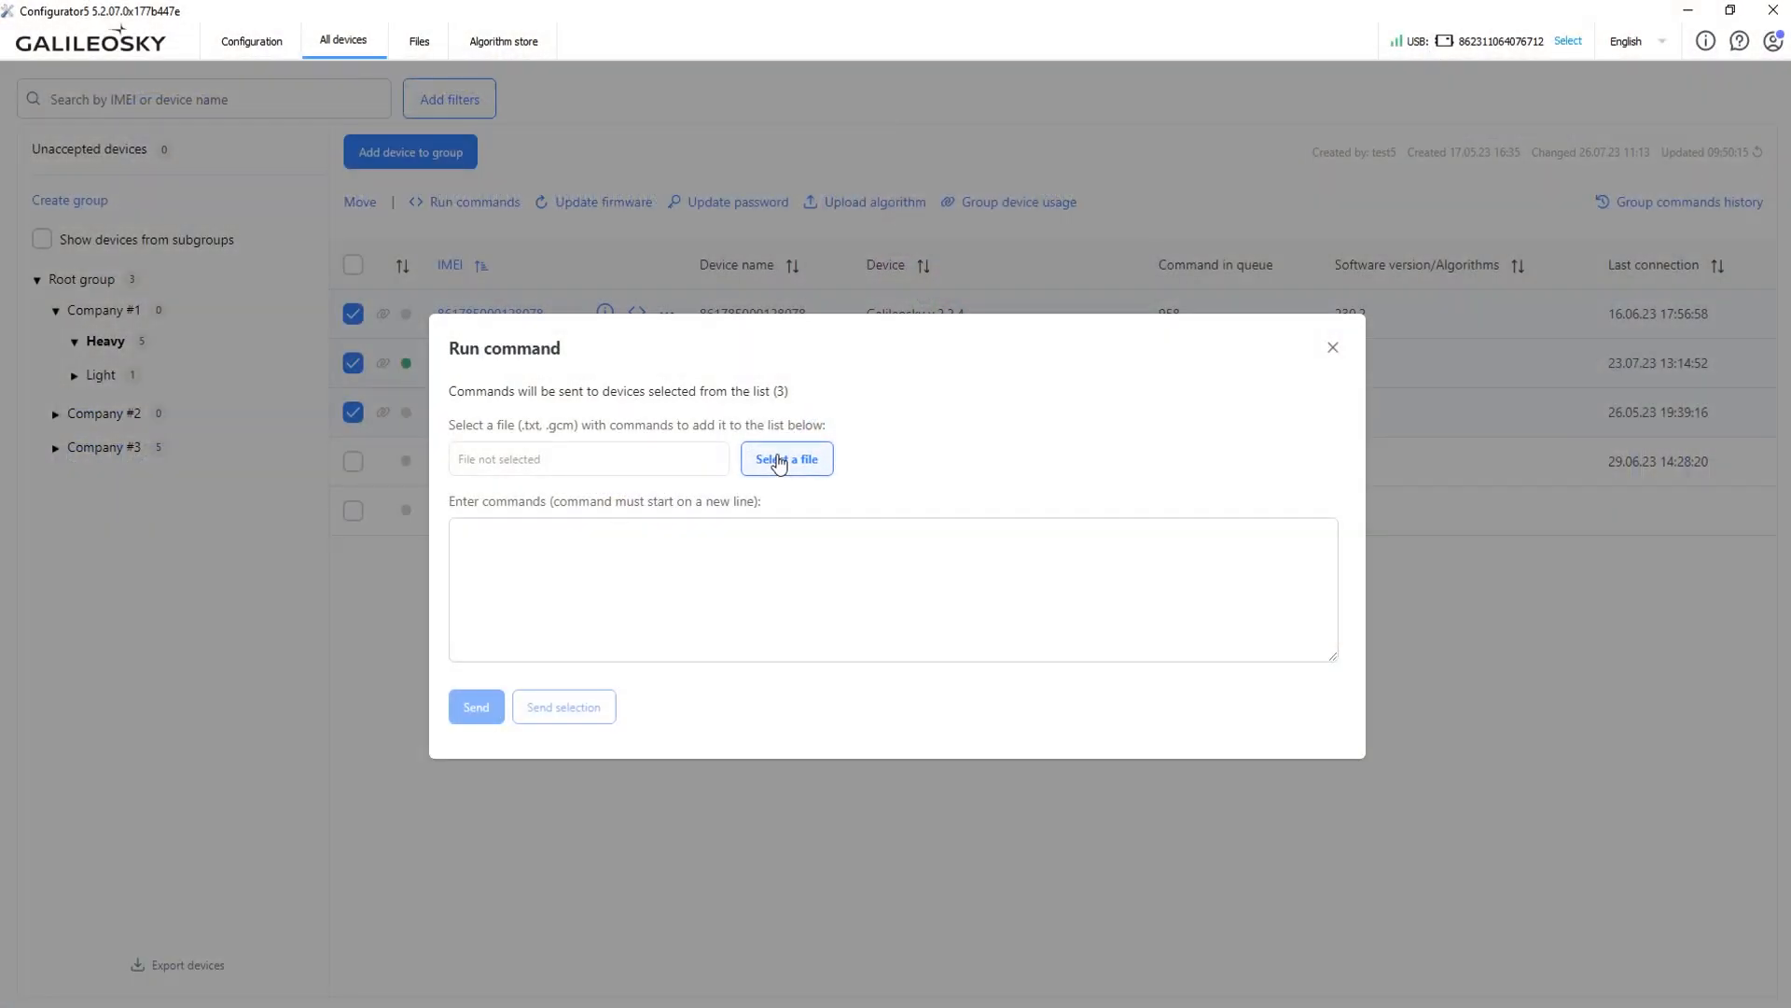
left_click(779, 460)
left_click(384, 164)
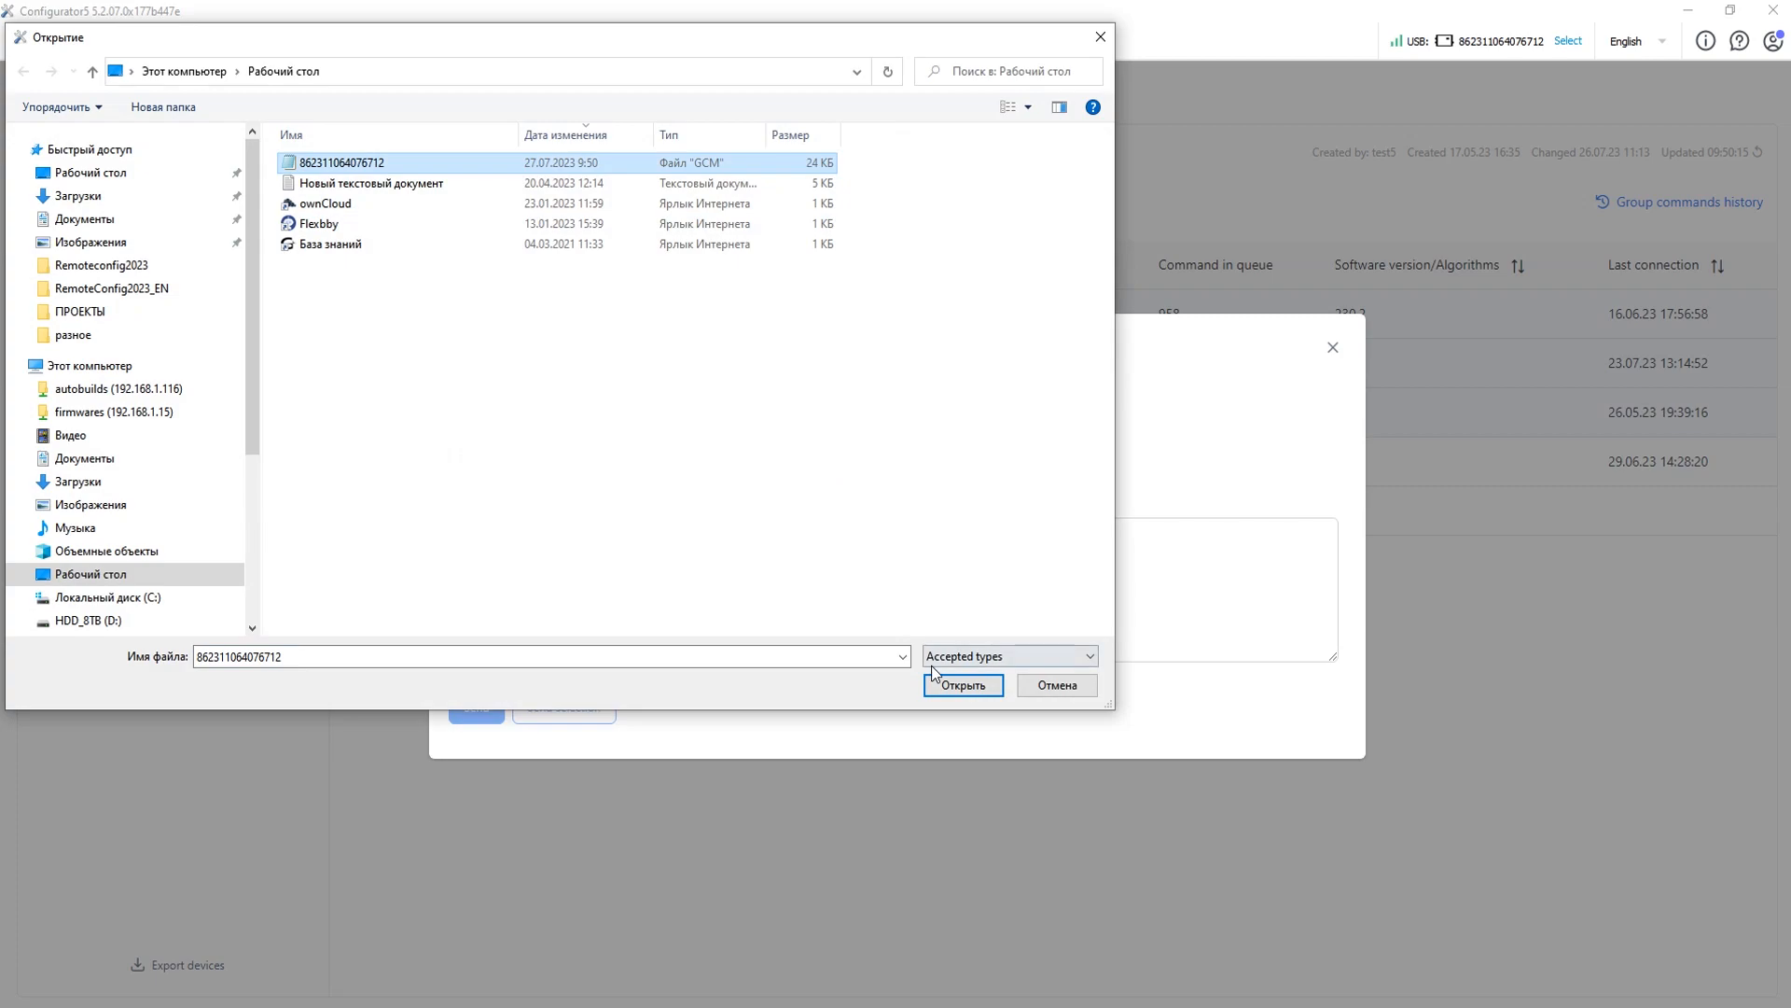
left_click(968, 685)
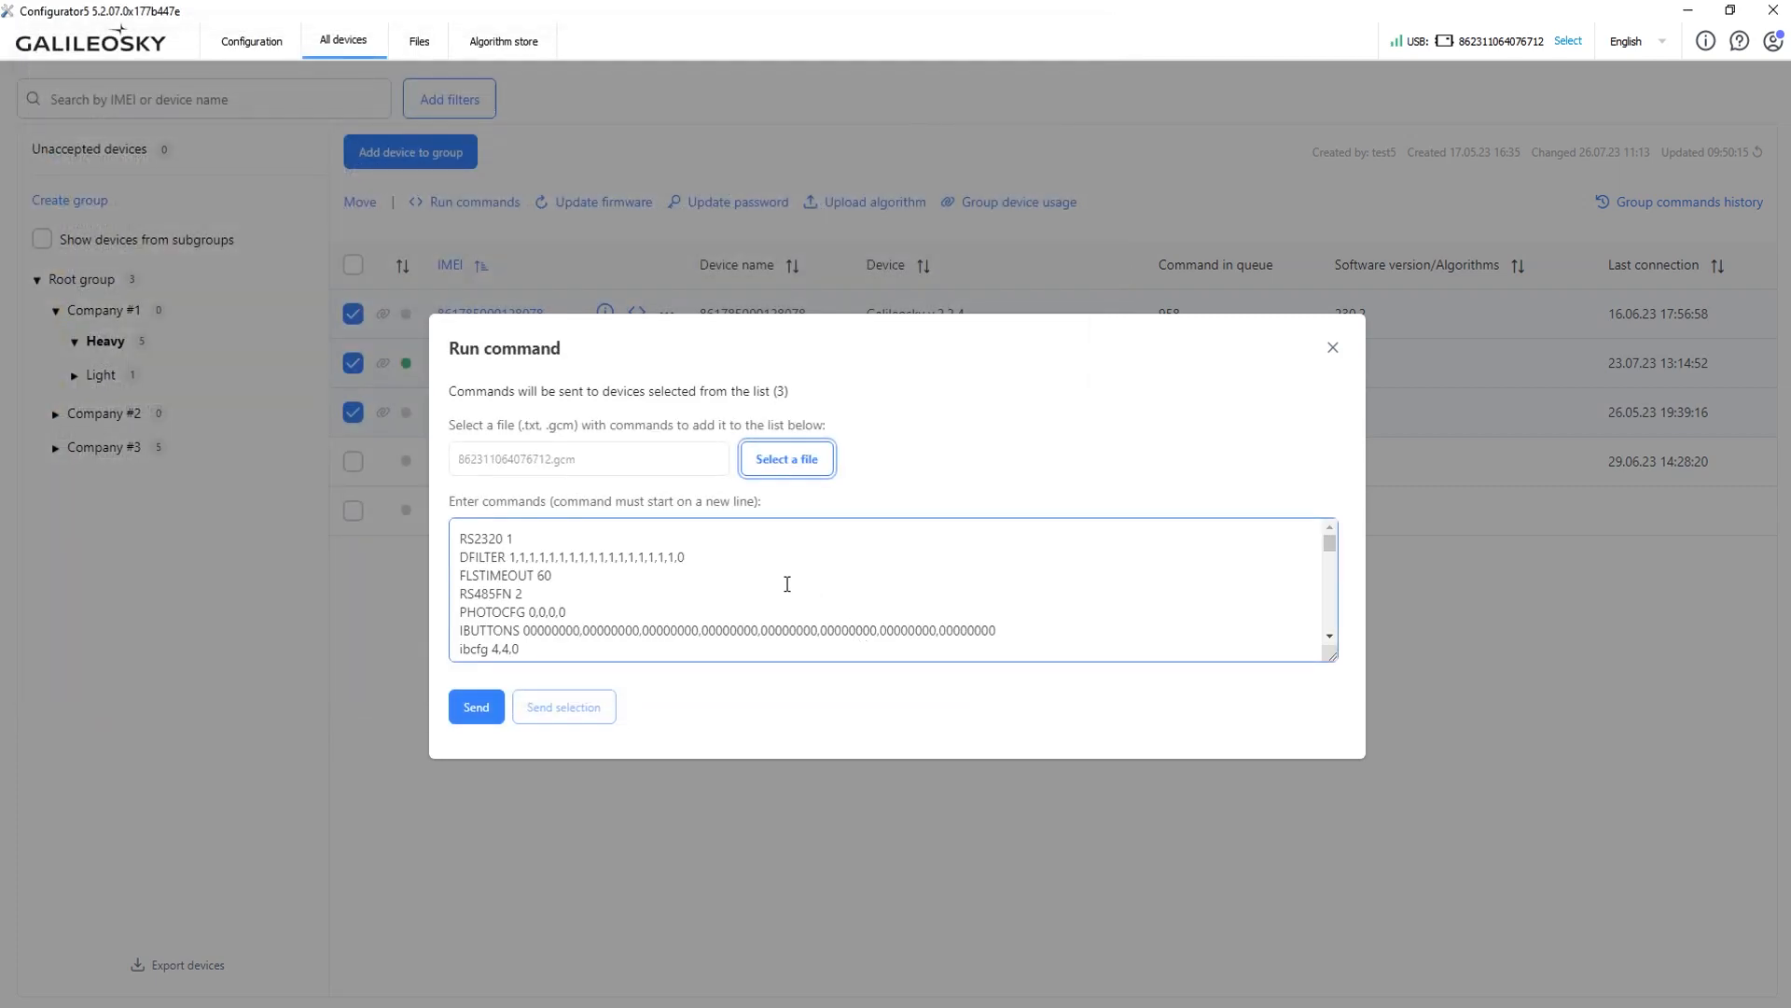
scroll(787, 585, "down", 10)
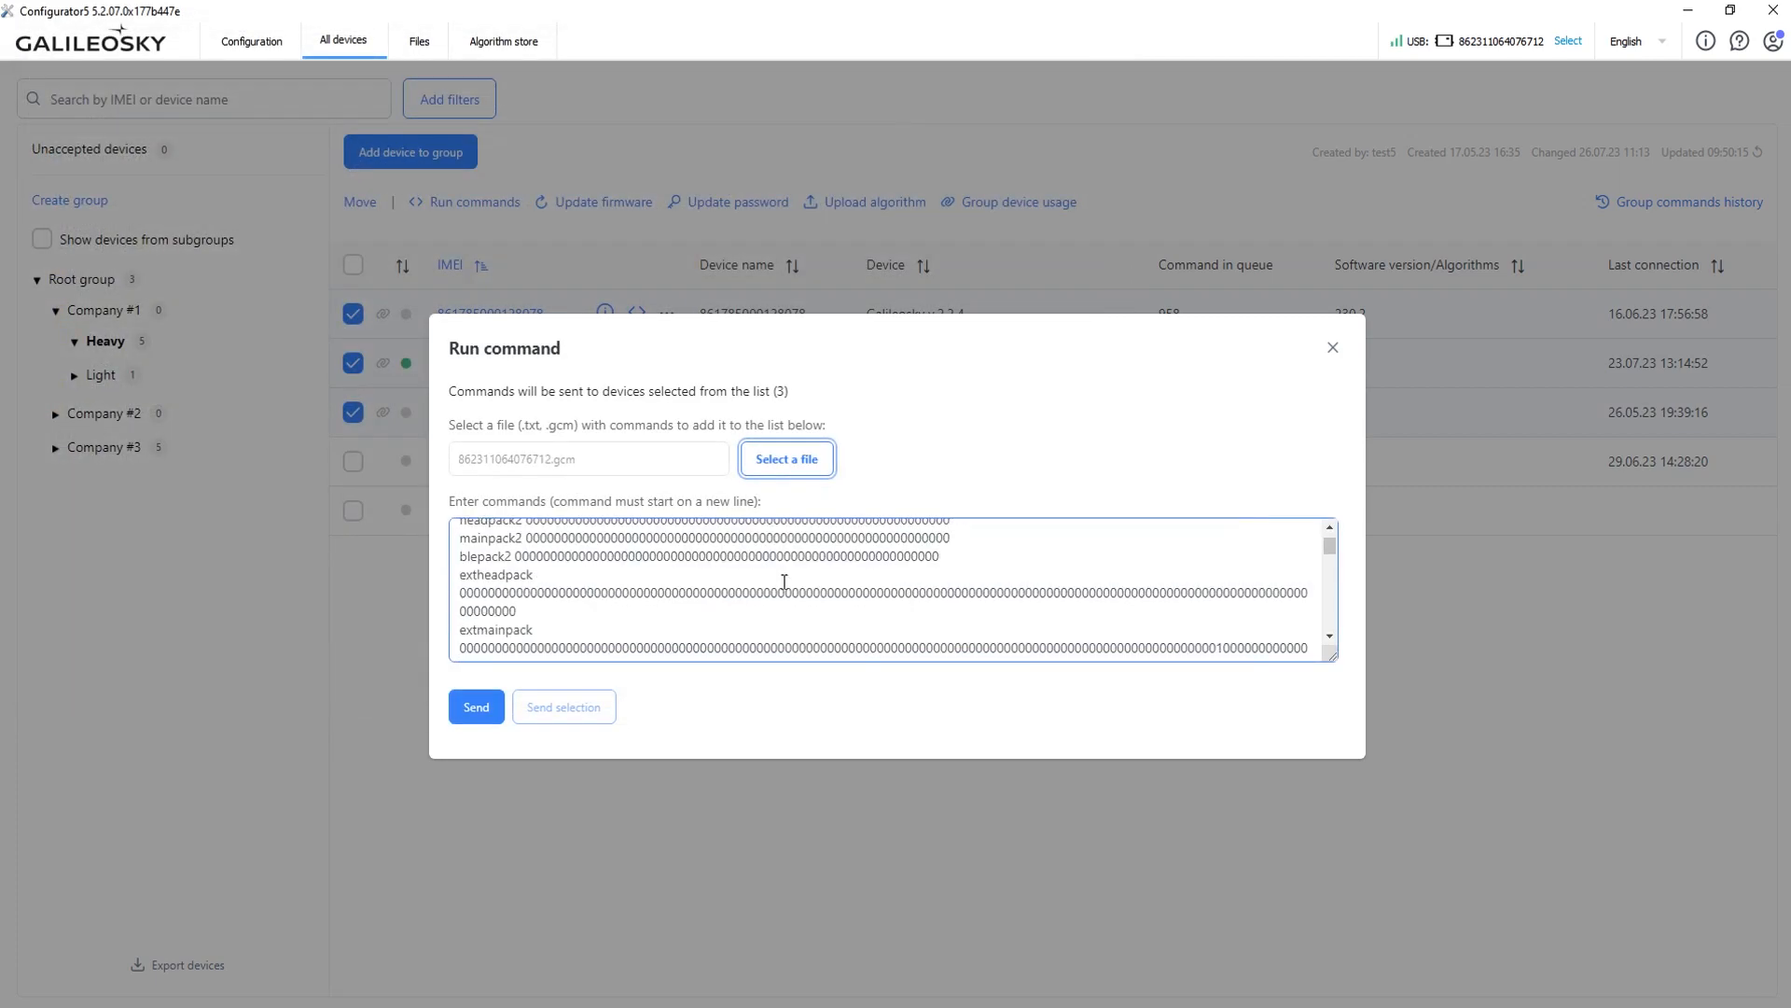
scroll(784, 581, "down", 4)
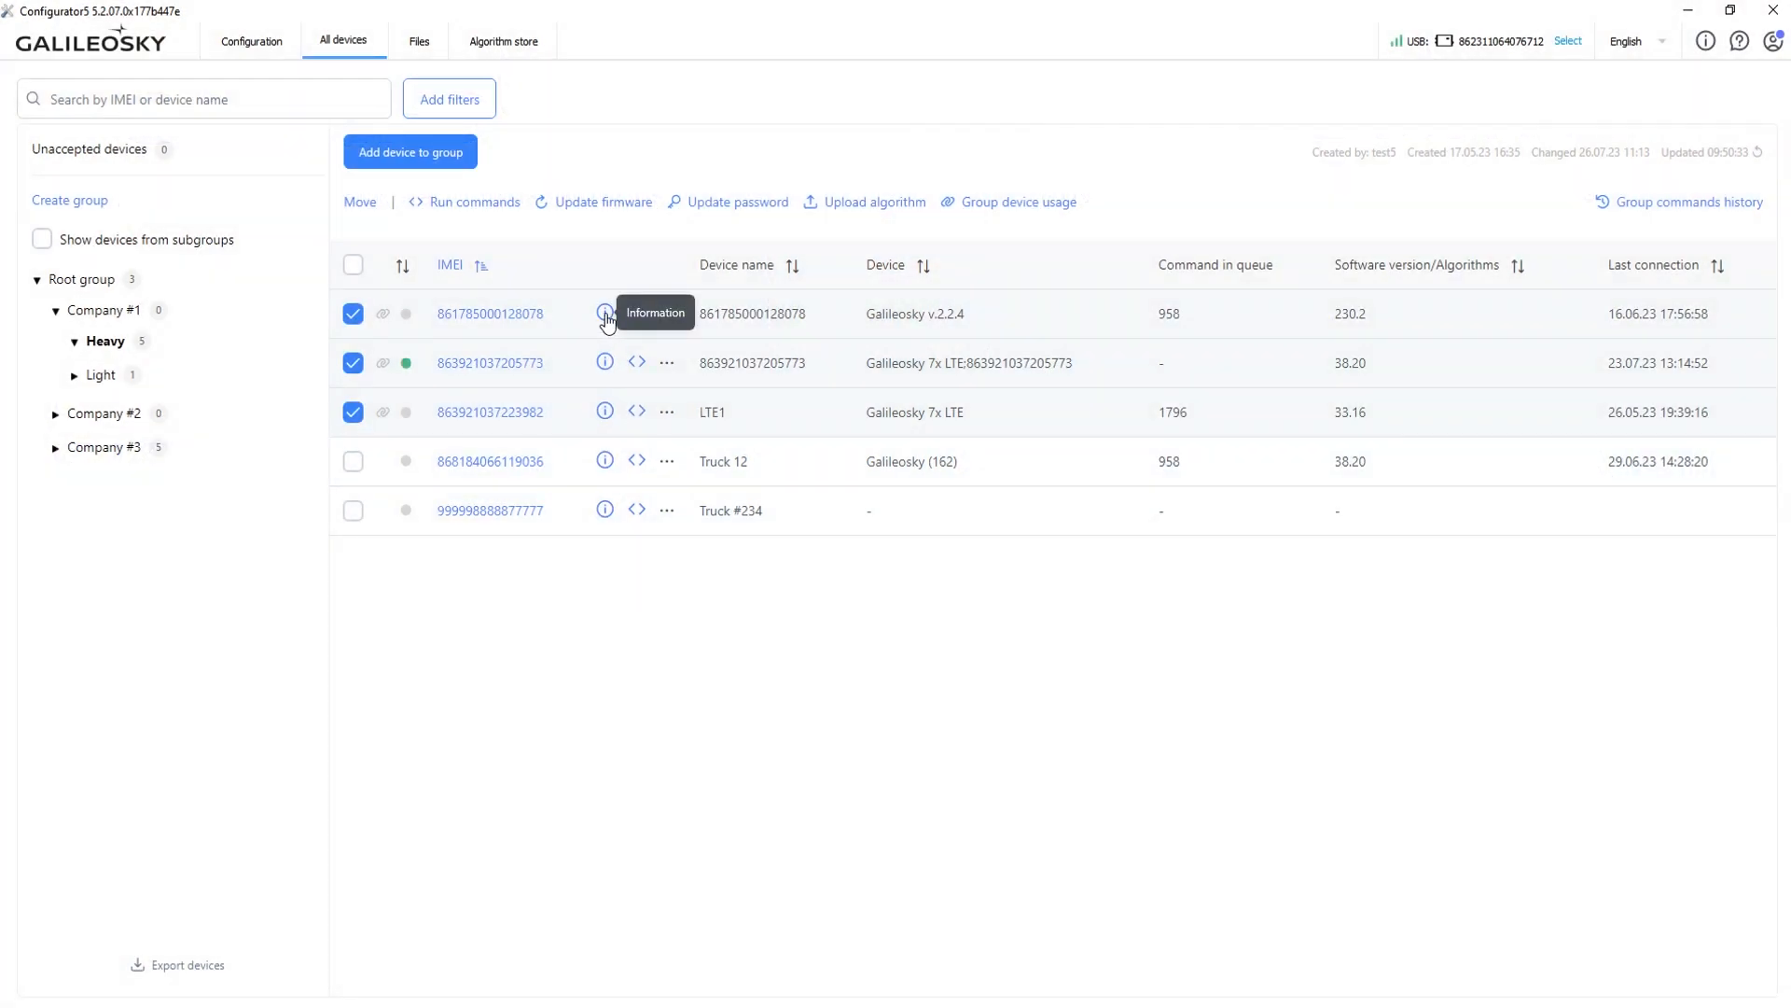
left_click(605, 313)
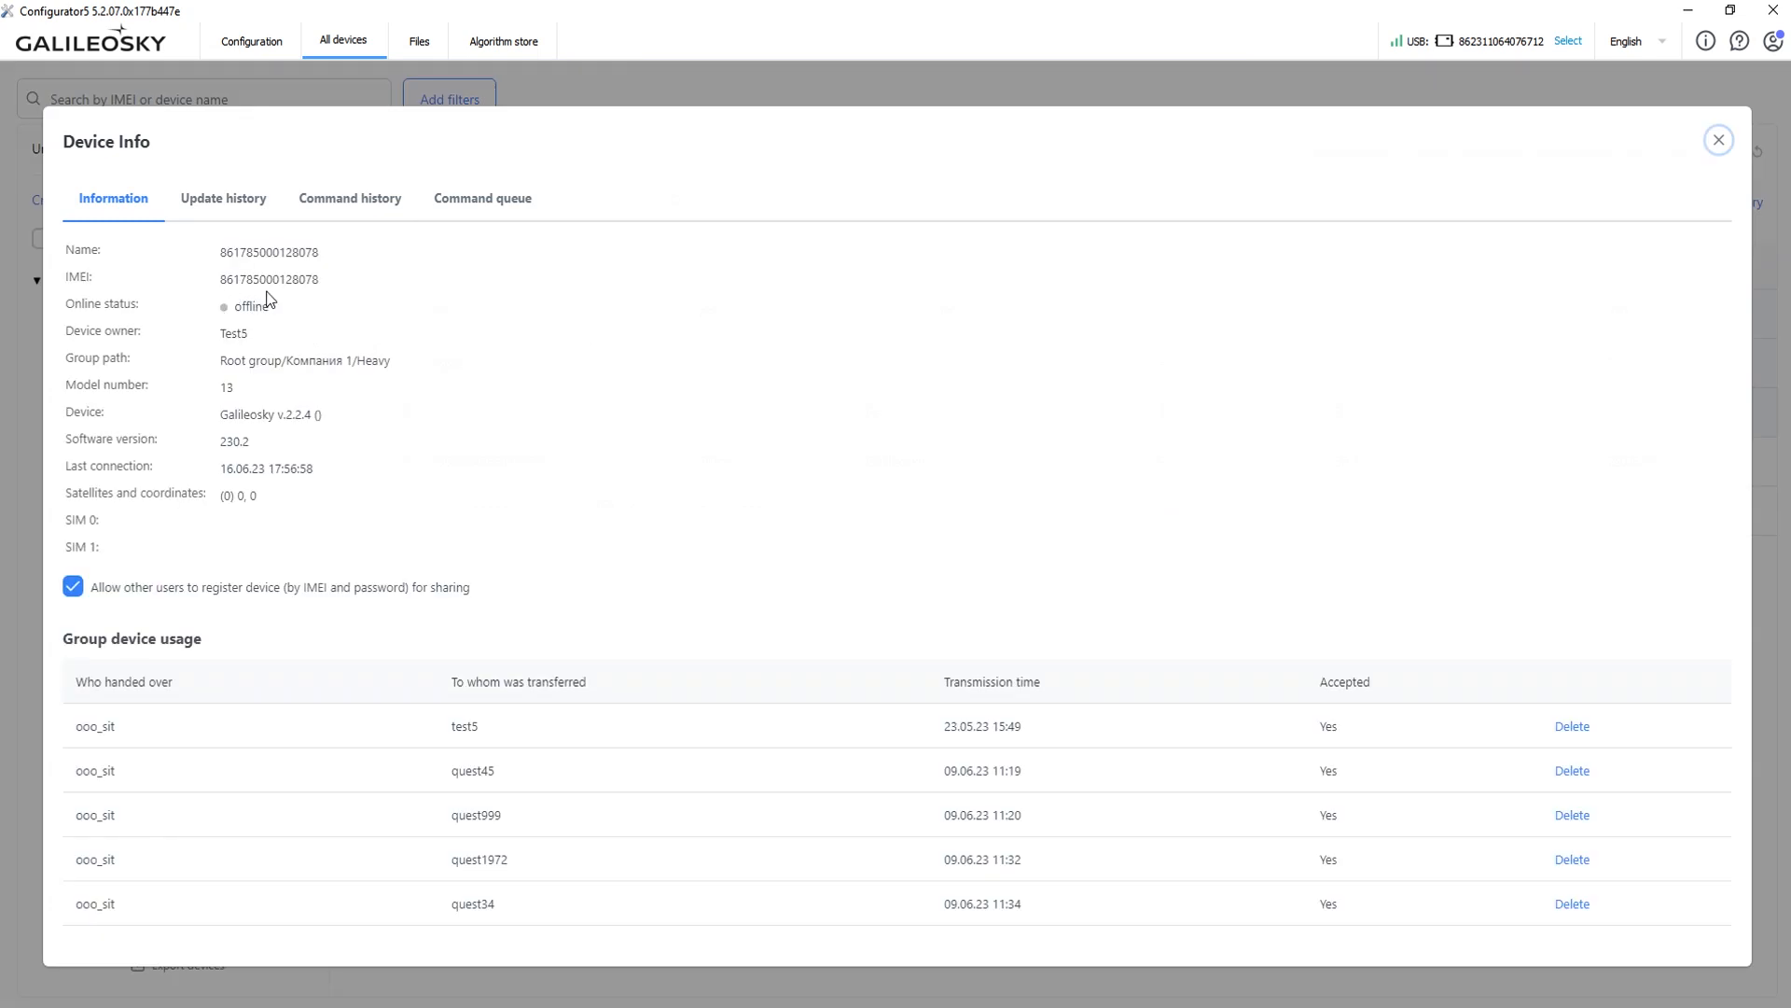
left_click(493, 214)
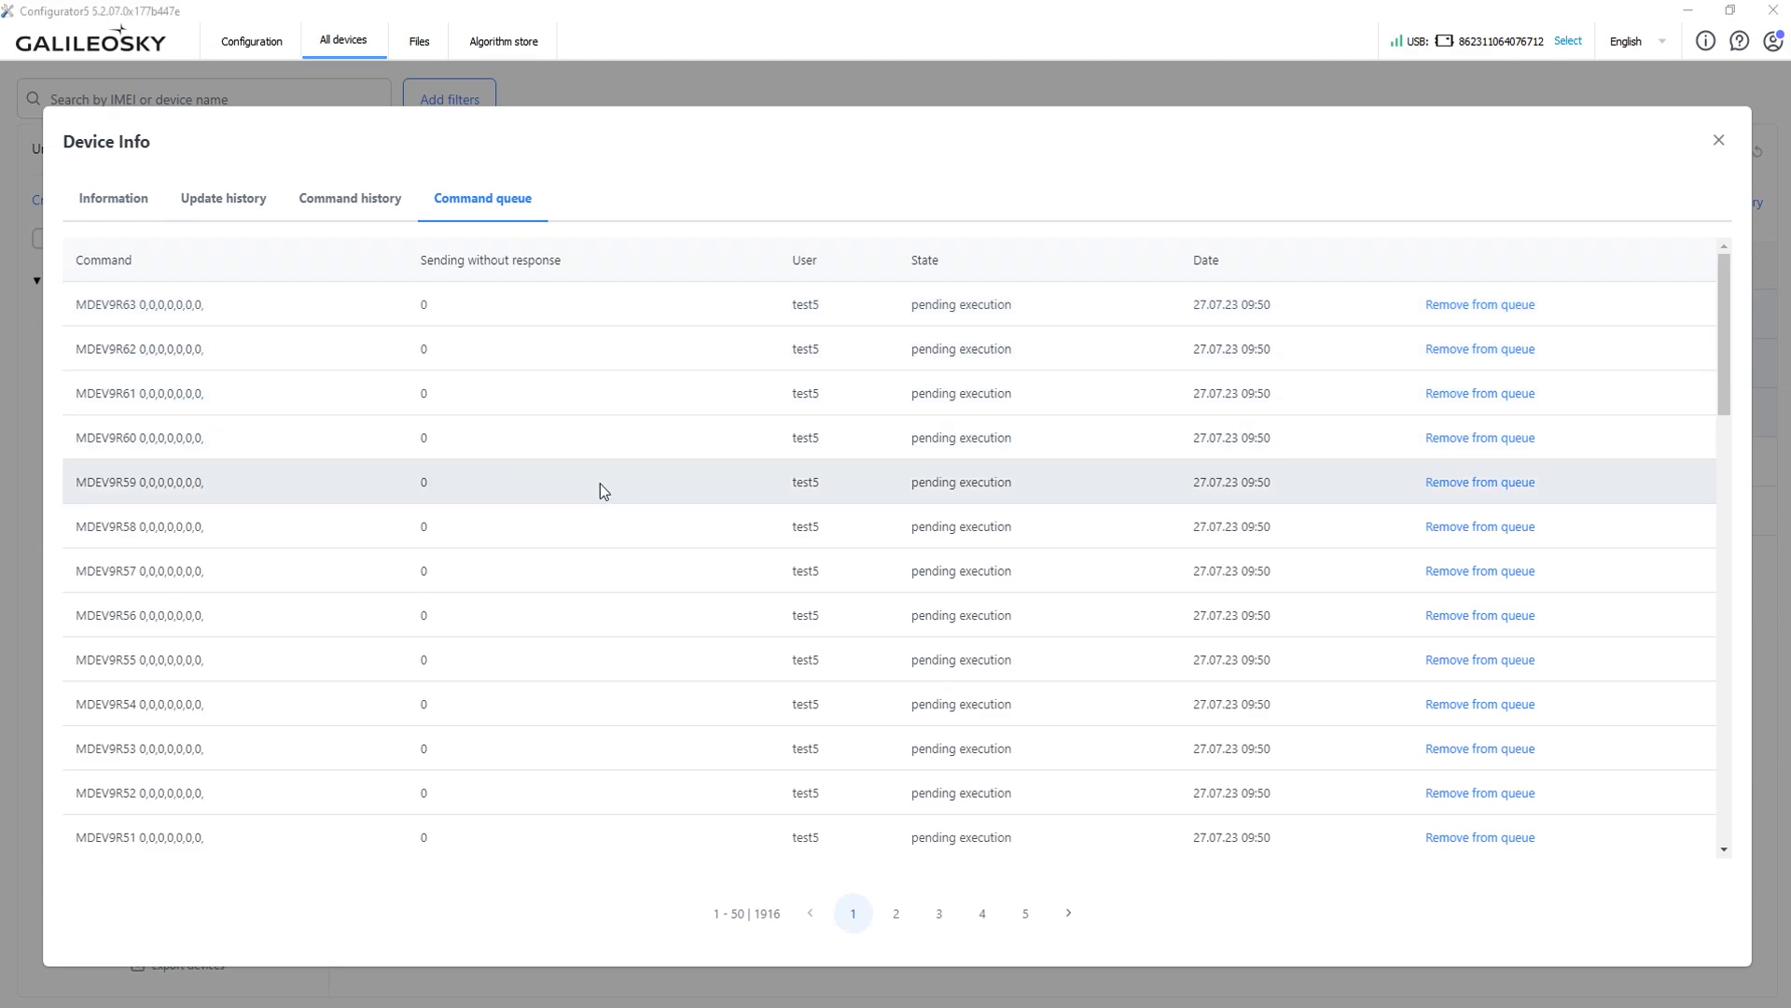
left_click(1719, 140)
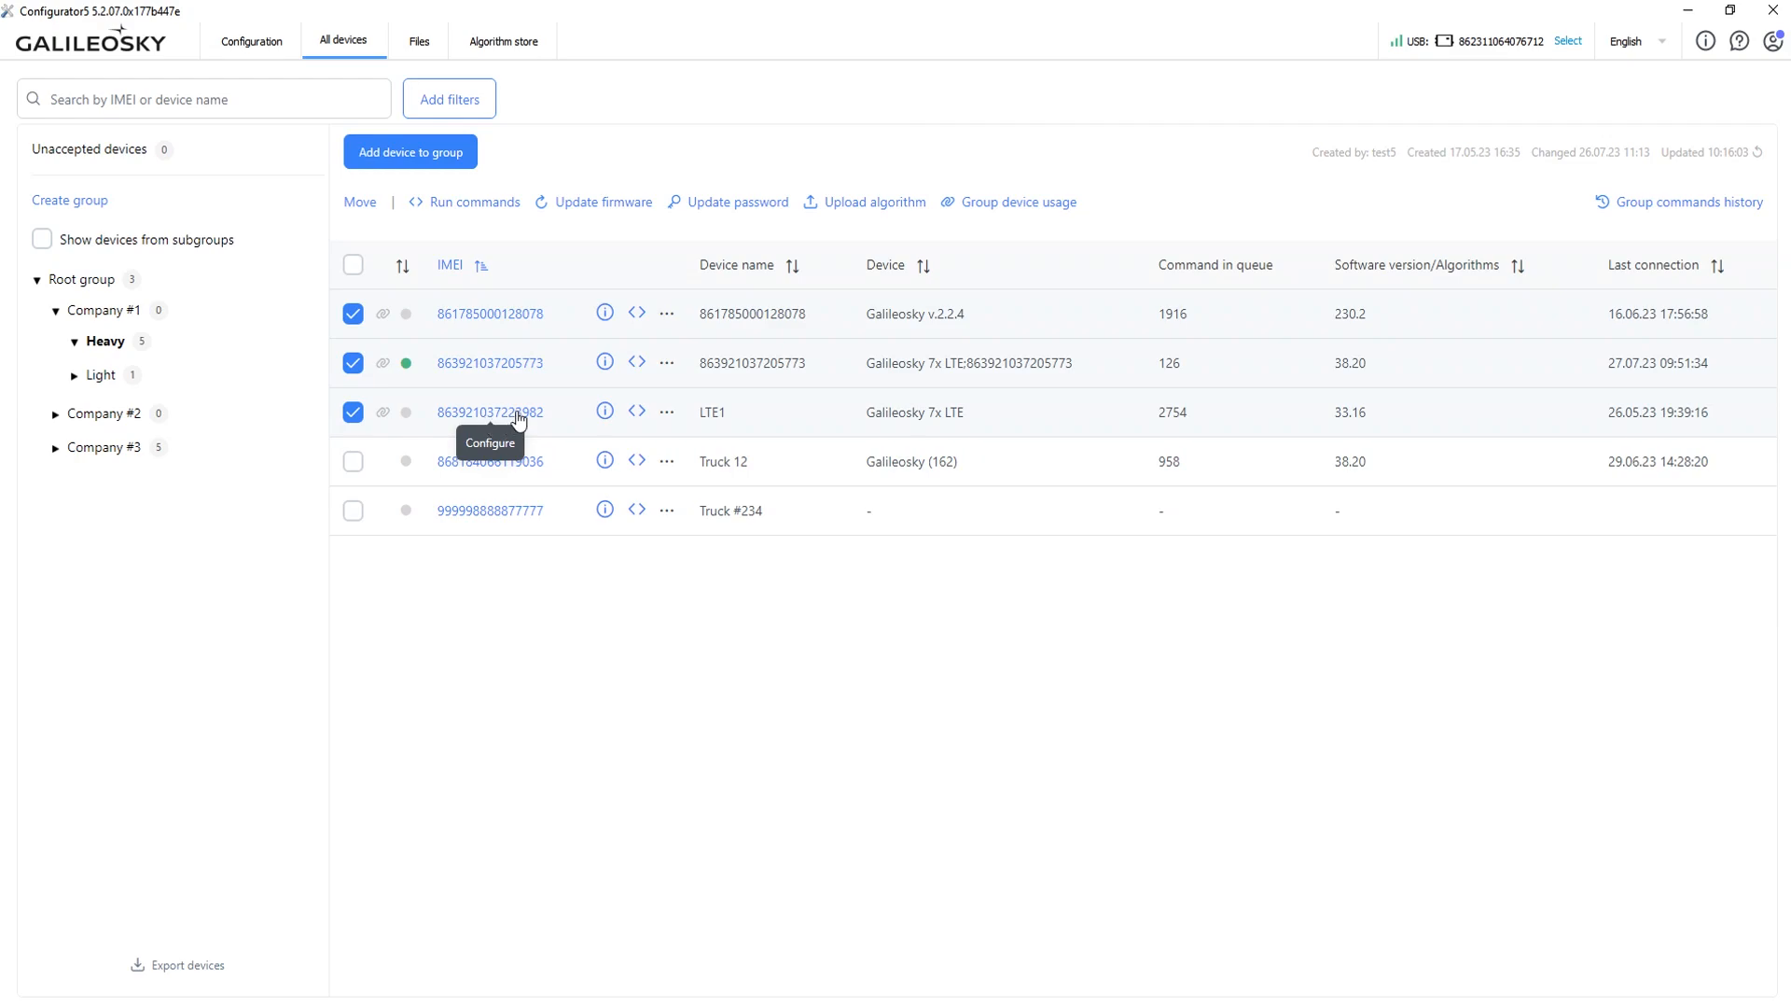
left_click(899, 202)
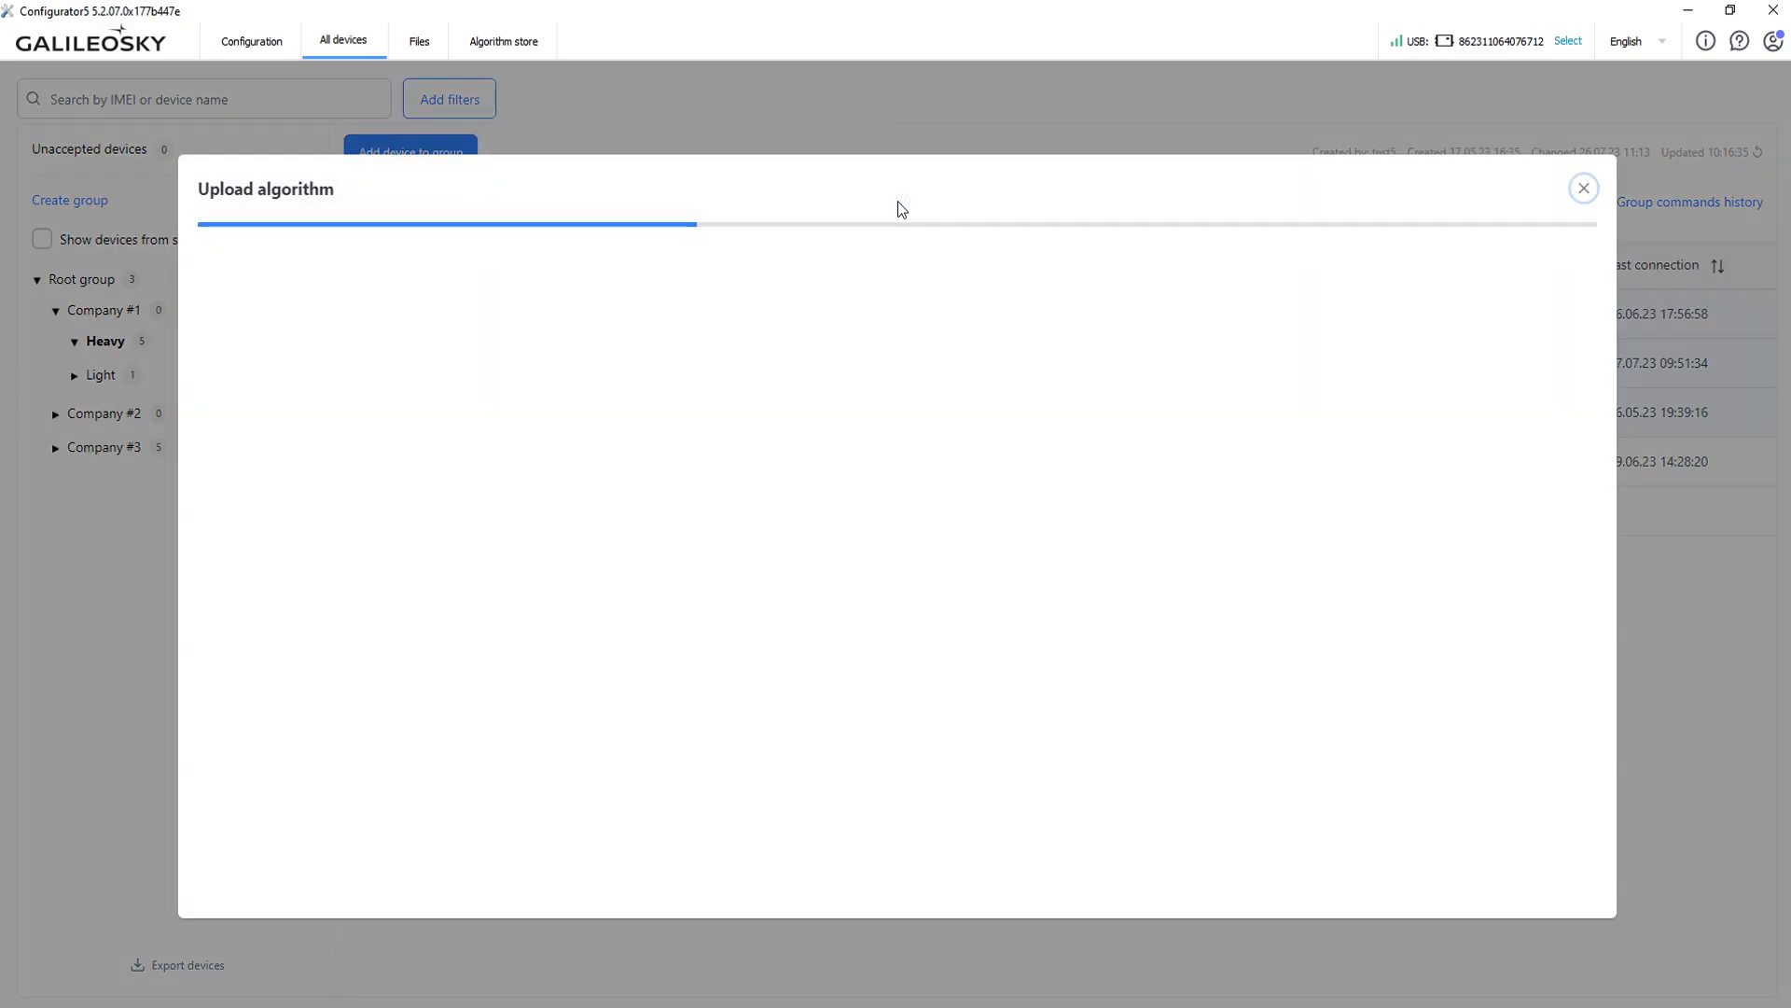